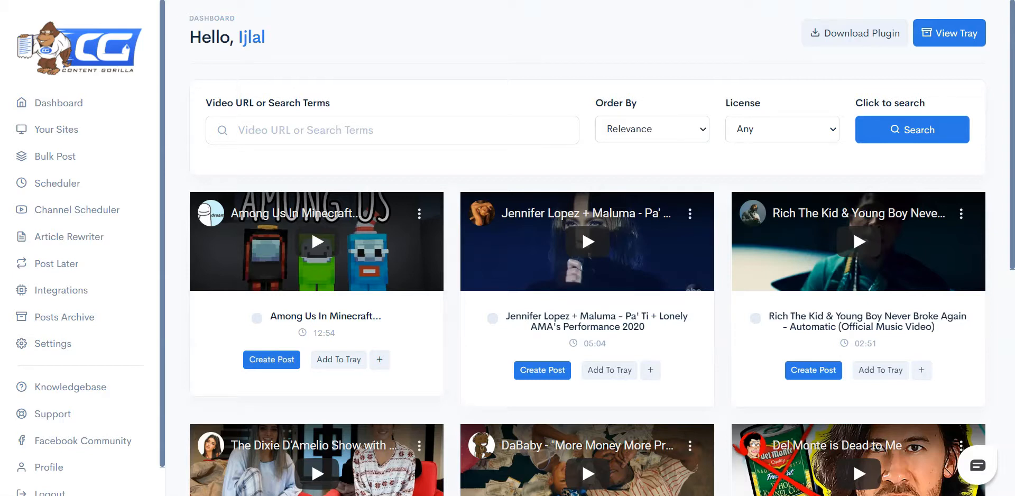
Enter "Solid State Harddrive" as the video search term and choose the suggestion "solid state hard drive"
click(319, 119)
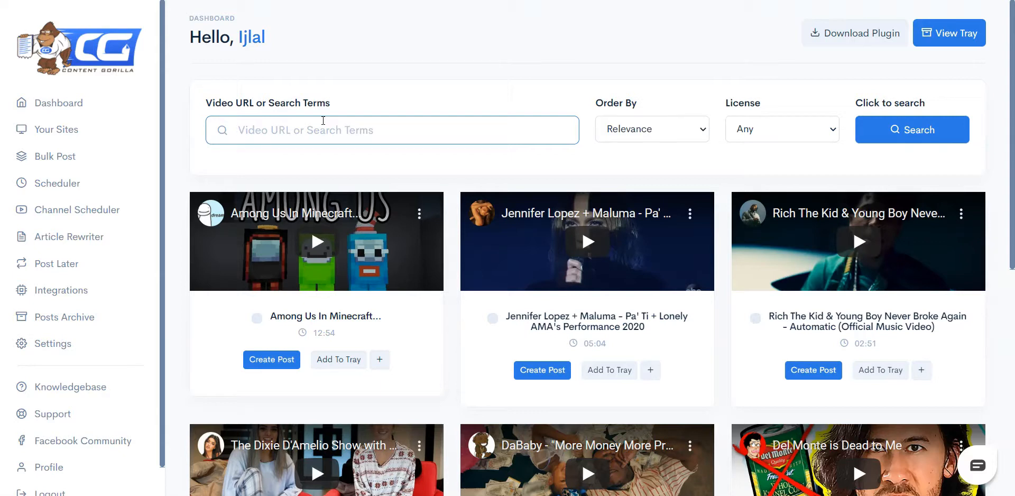
text(Sol)
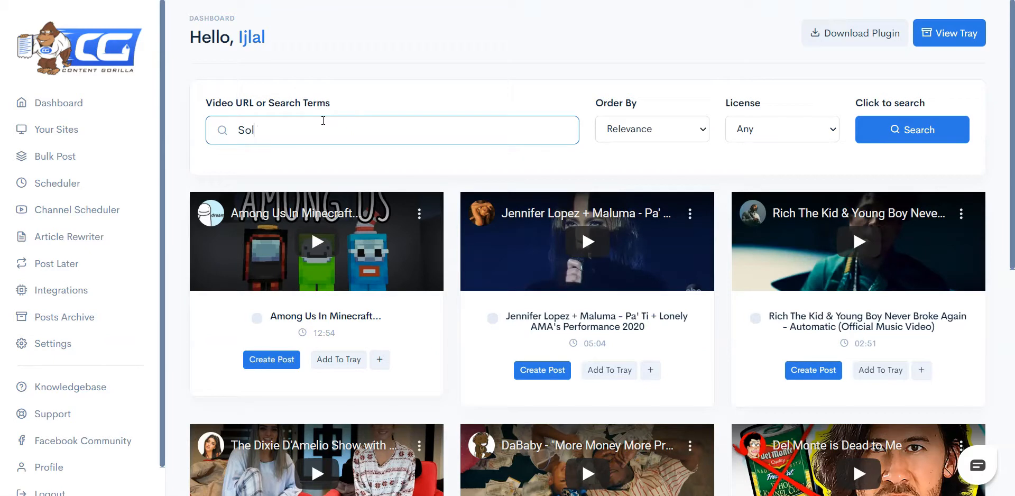
text(id State)
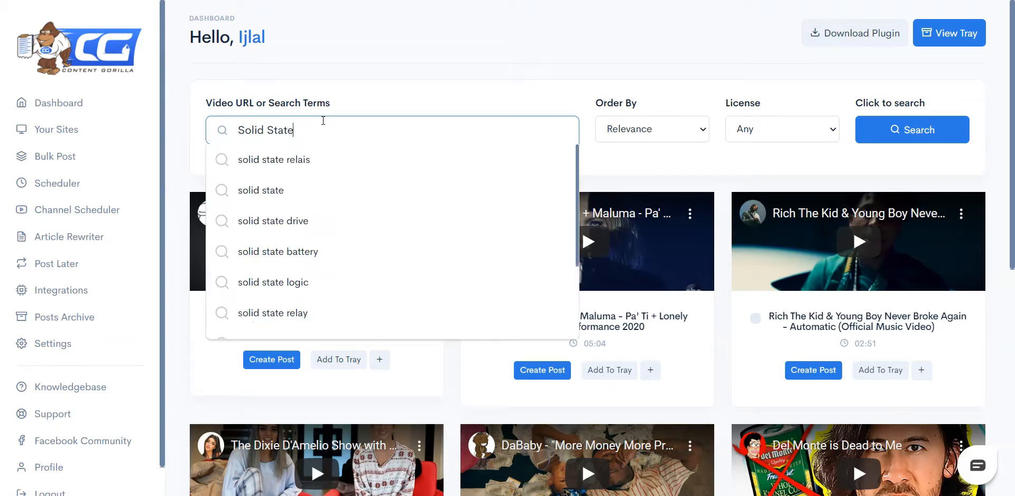
text( Harddrive)
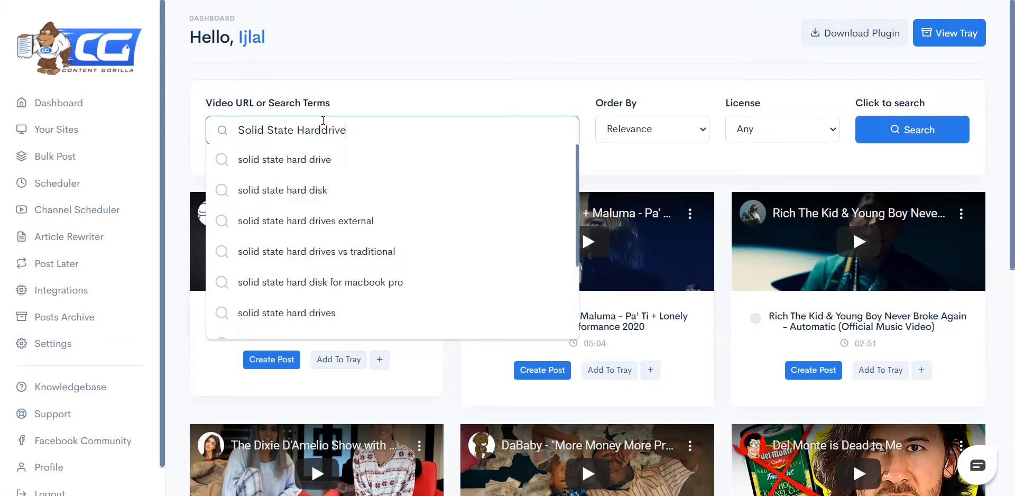
click(350, 159)
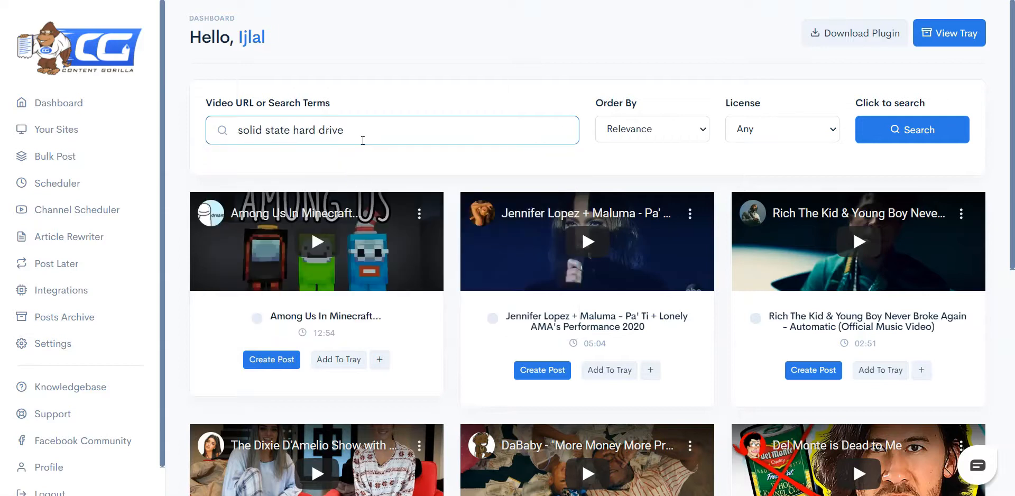
Browse the keyword suggestions for "solid state hard drive" and keep that same phrase as the search term
click(529, 136)
key(Down)
key(Down)
key(Down)
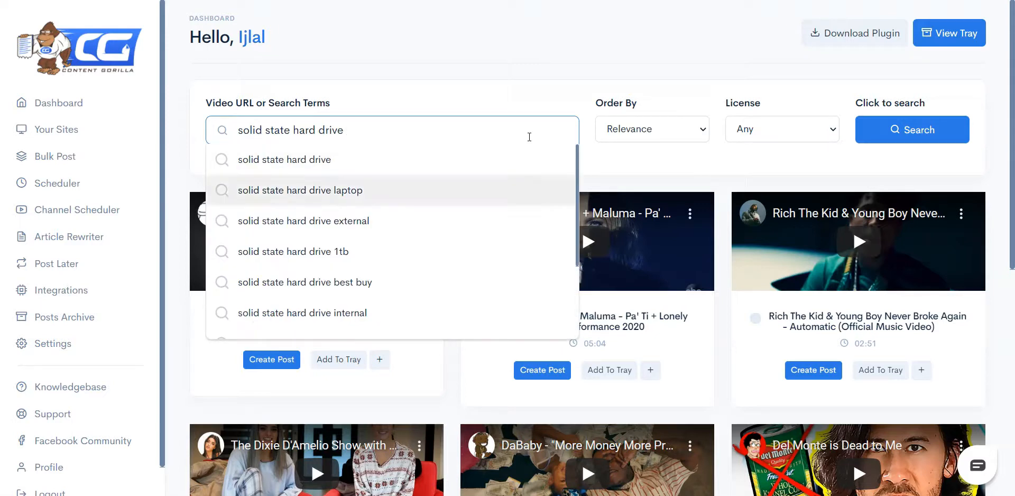
key(Down)
key(Down)
key(Down)
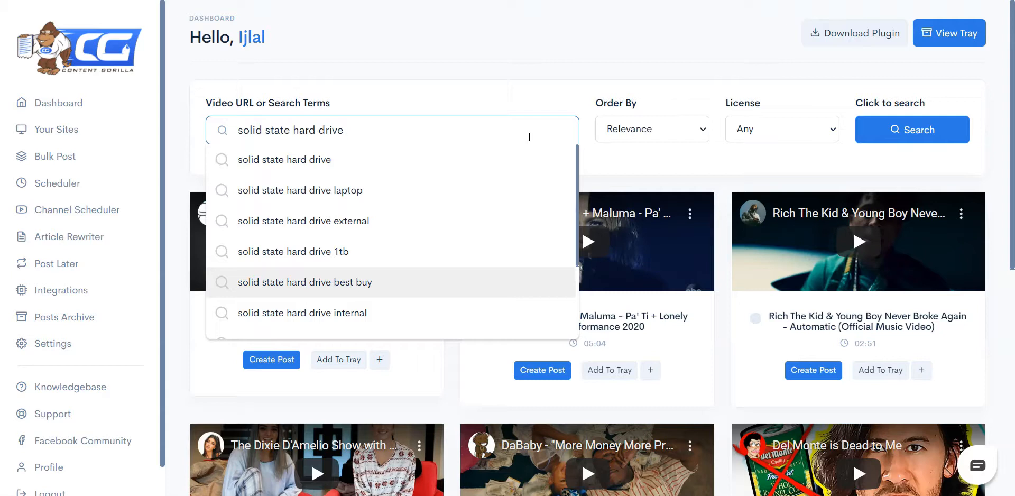
key(Down)
key(Down)
key(Down)
key(Down)
key(Down)
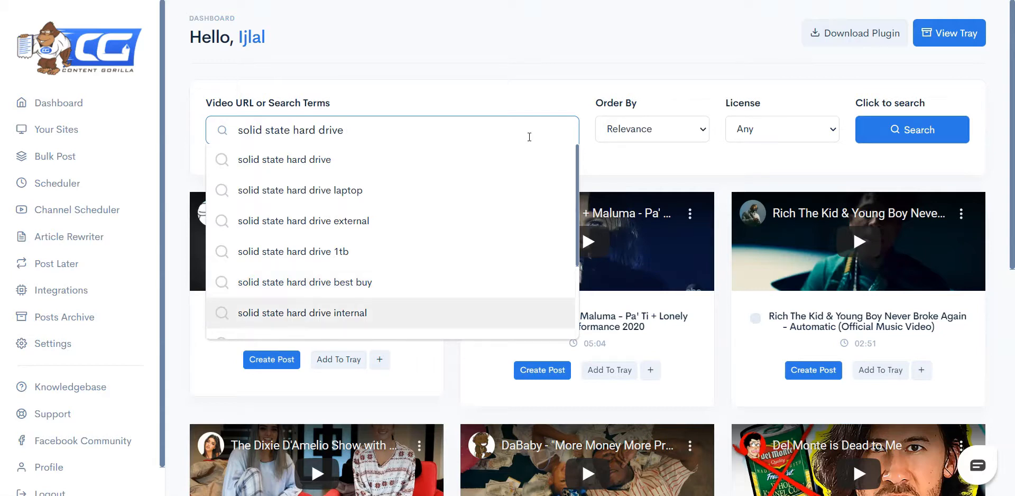
key(Down)
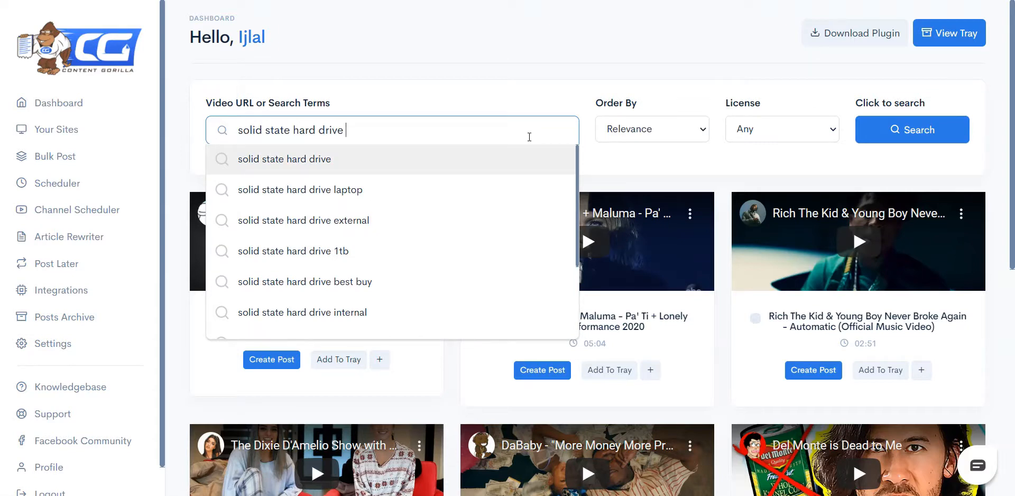
click(512, 159)
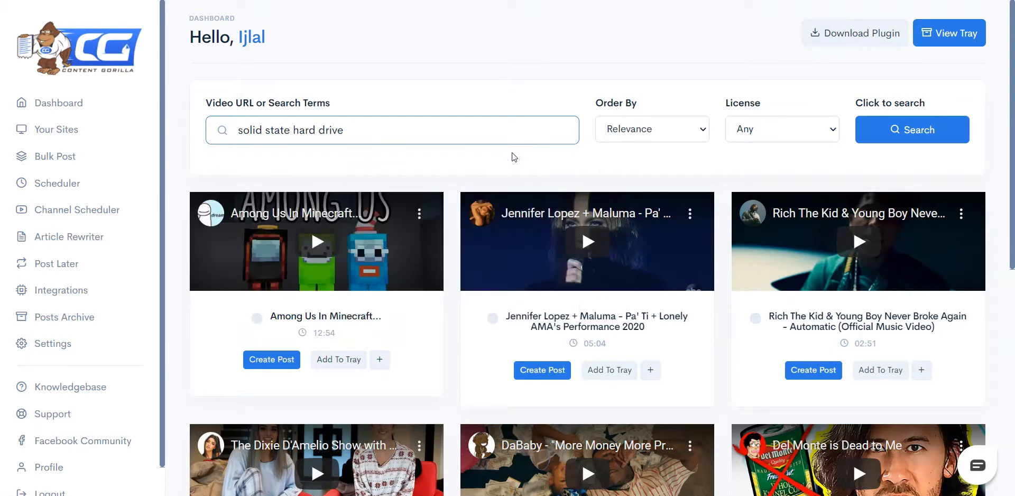
Review the ordering and license options, keep Relevance and Any, and run the video search
click(622, 130)
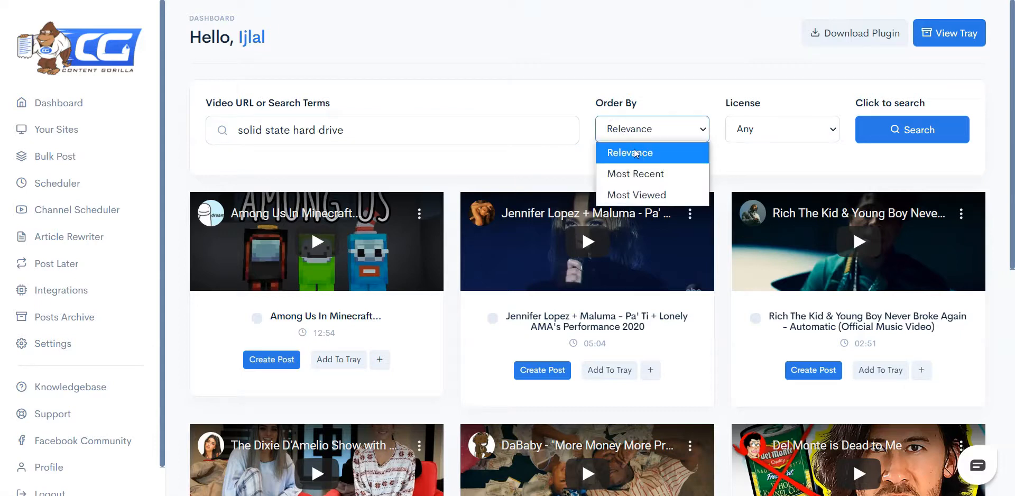
click(632, 136)
click(632, 135)
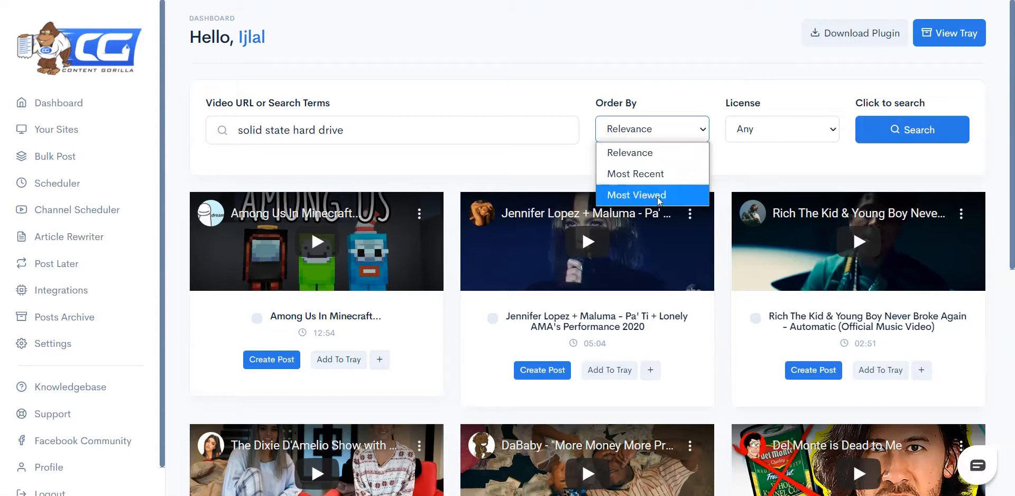
click(798, 132)
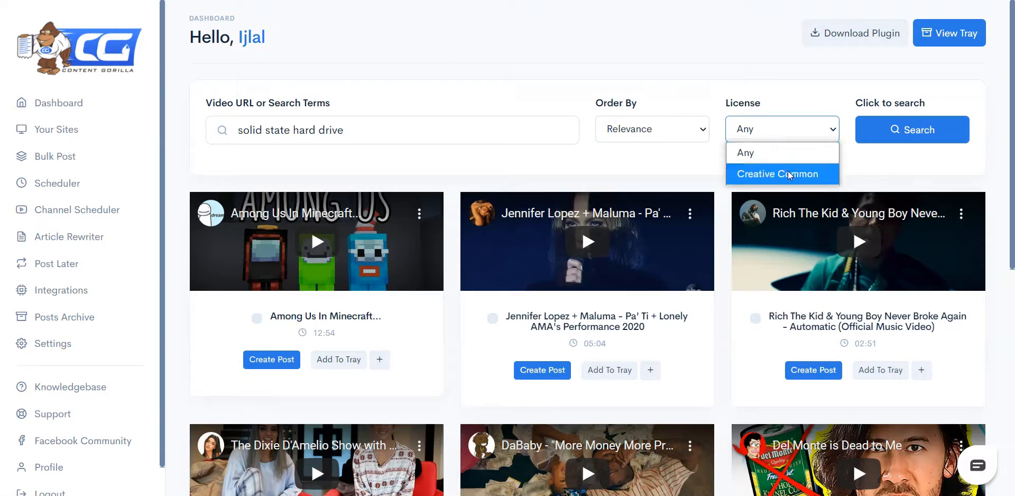
click(782, 158)
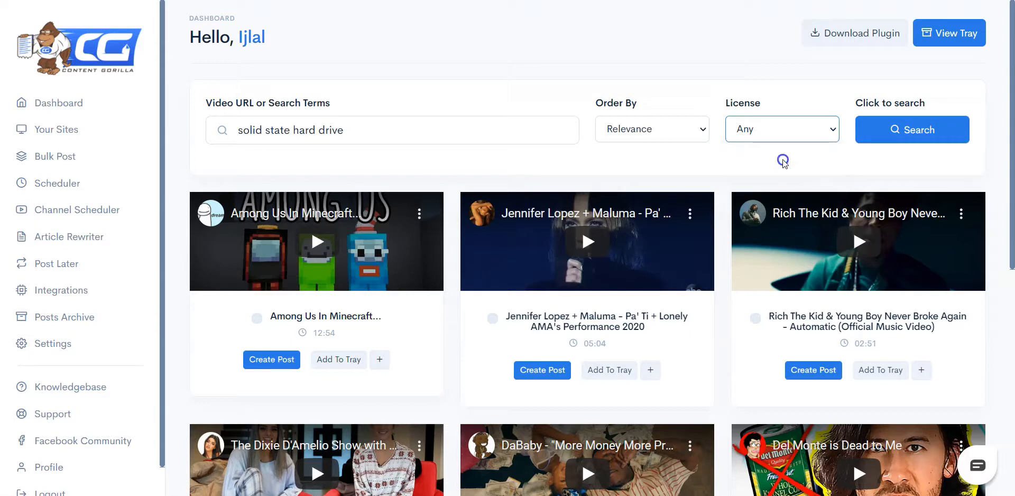
click(896, 138)
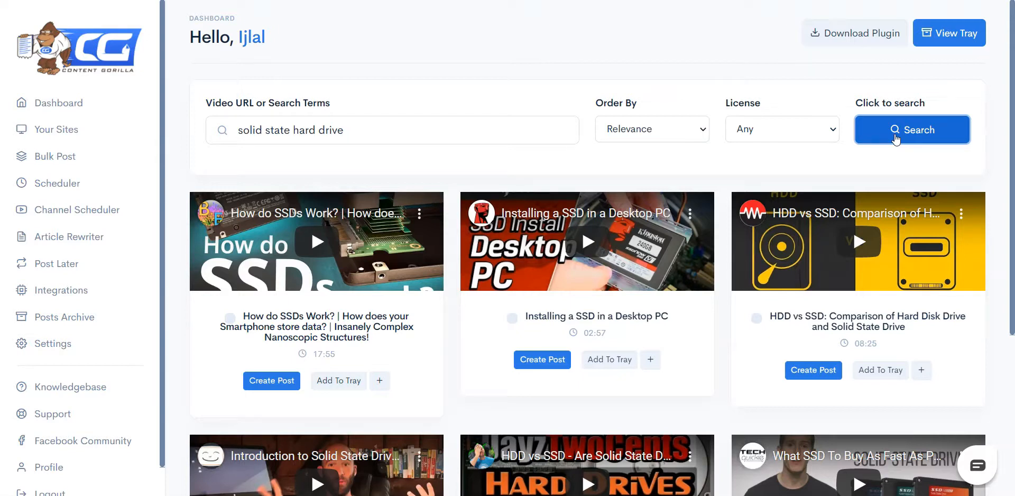
Preview the "How do SSDs Work?" video from the search results and pause it
scroll(475, 137, down, 1)
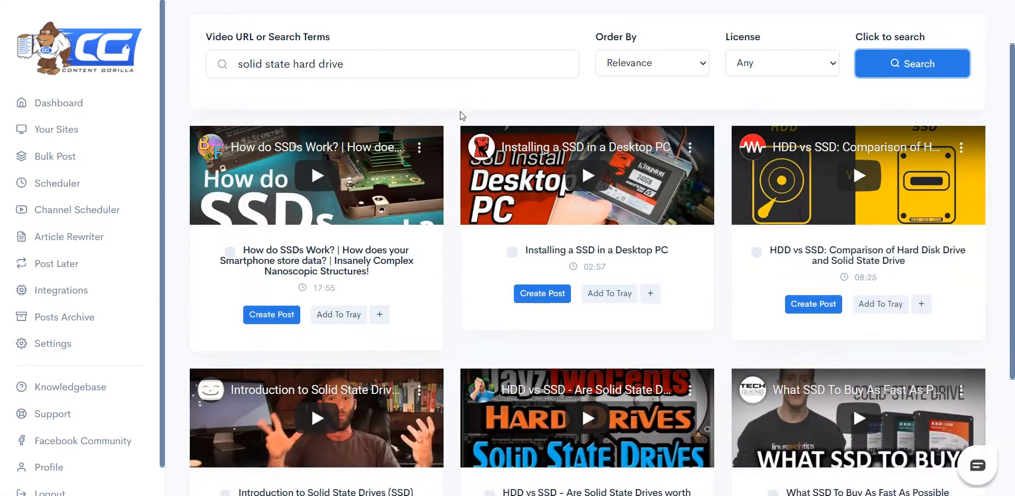
scroll(460, 107, down, 1)
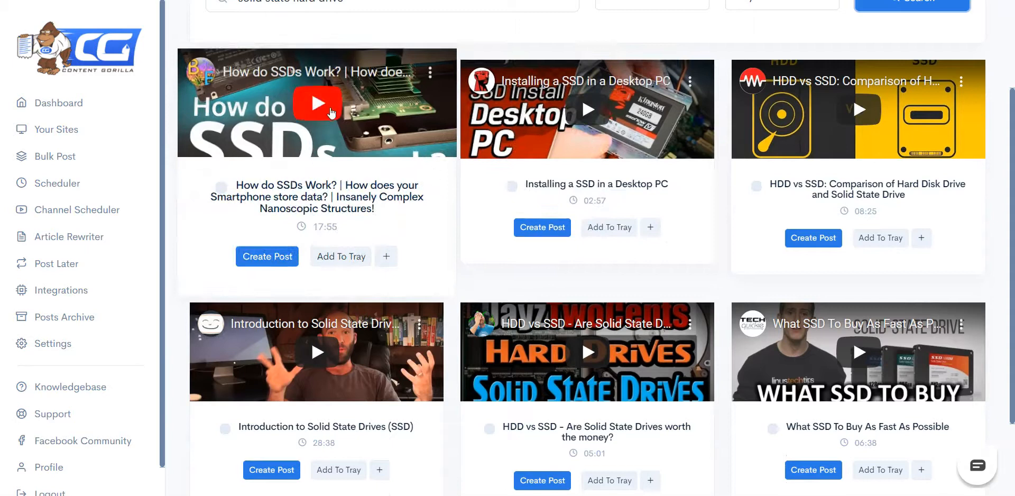
click(331, 110)
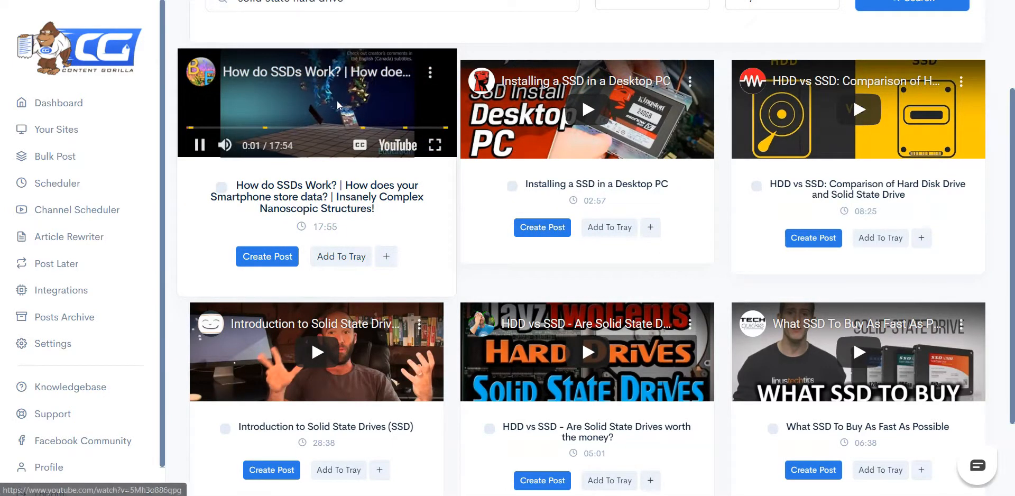
click(199, 144)
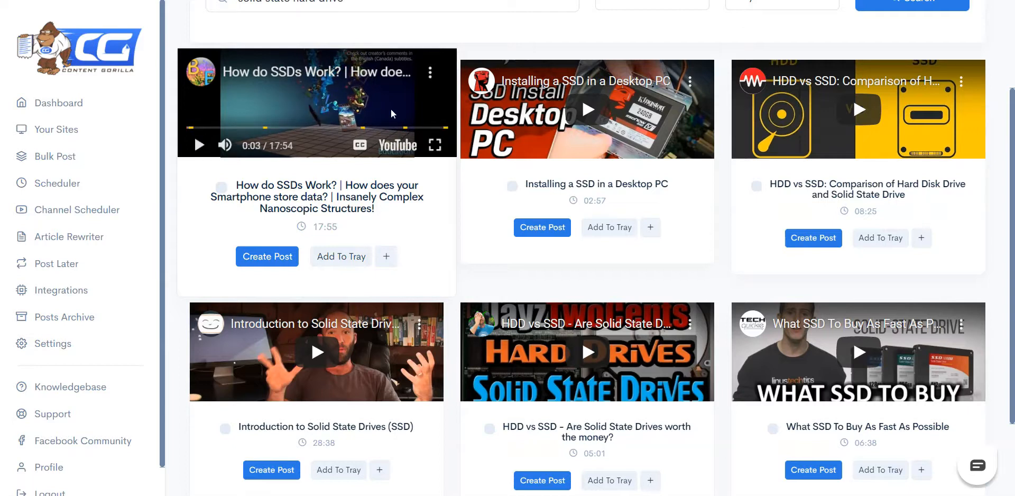
Create a post from the "How do SSDs Work?" video
scroll(393, 112, down, 1)
scroll(509, 192, up, 2)
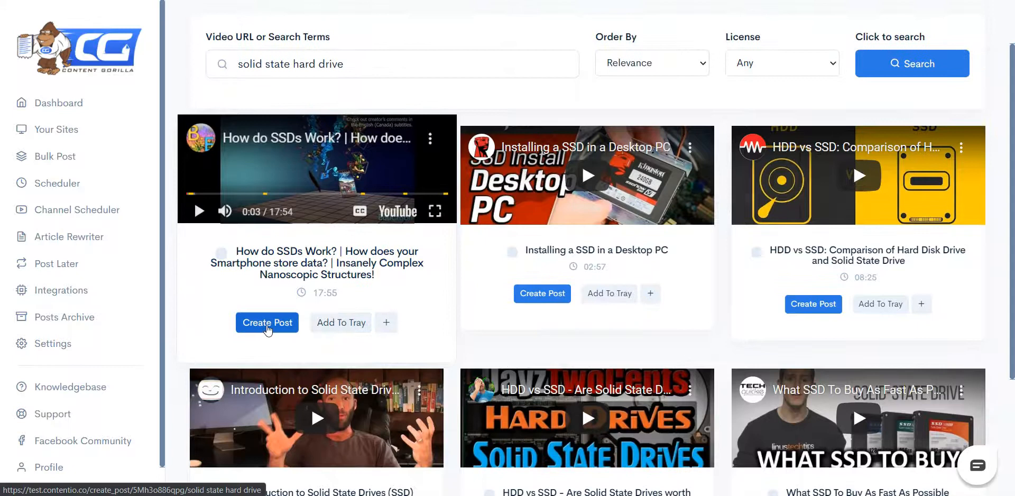
click(267, 326)
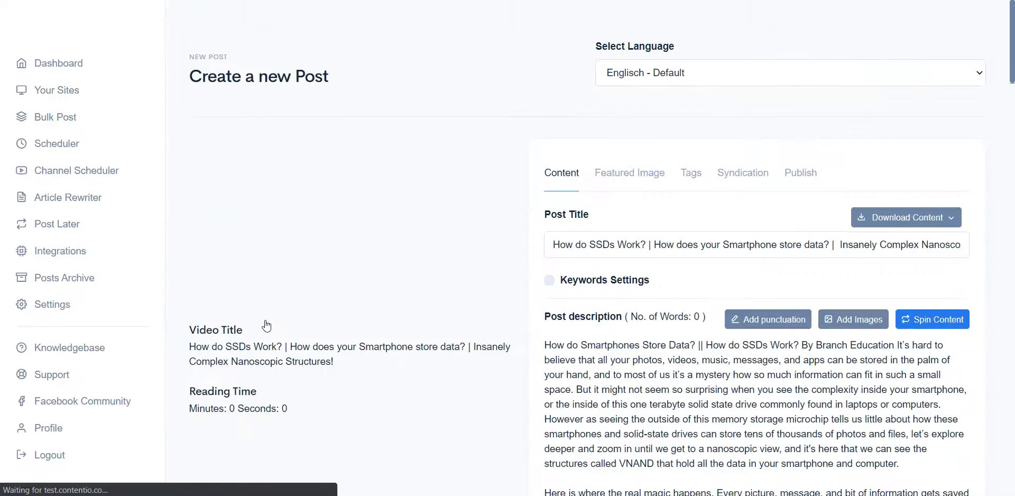
Read through the generated post, examining its title, description text, word count, reading time and editing options
scroll(266, 325, down, 6)
scroll(266, 326, down, 15)
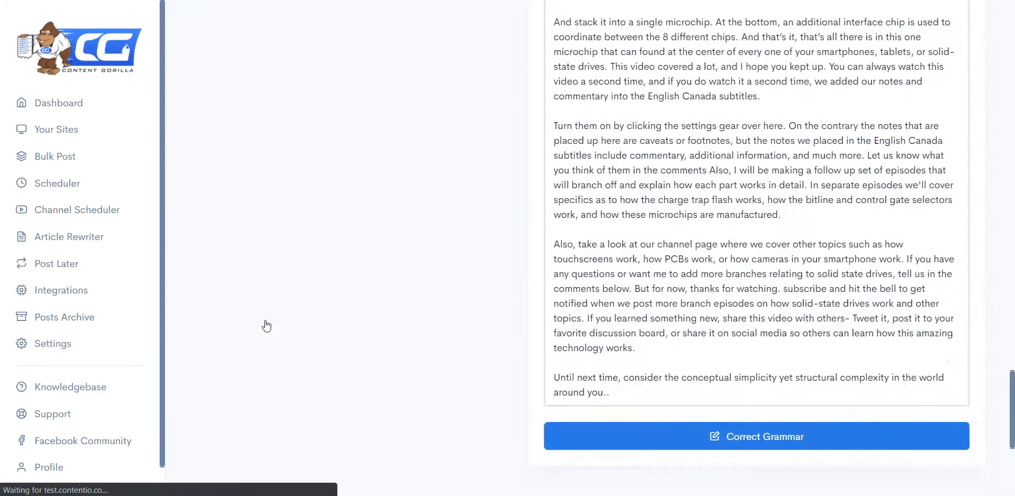
scroll(267, 326, up, 5)
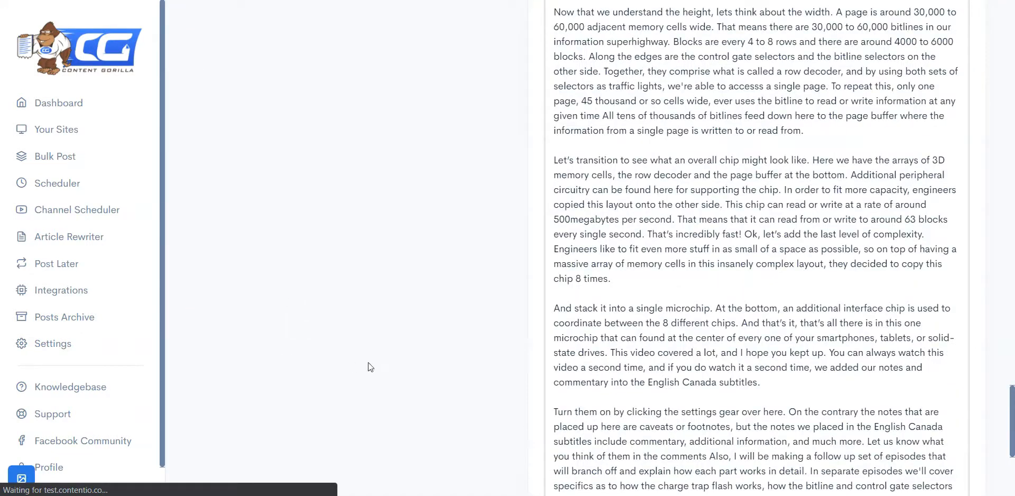
scroll(487, 270, up, 15)
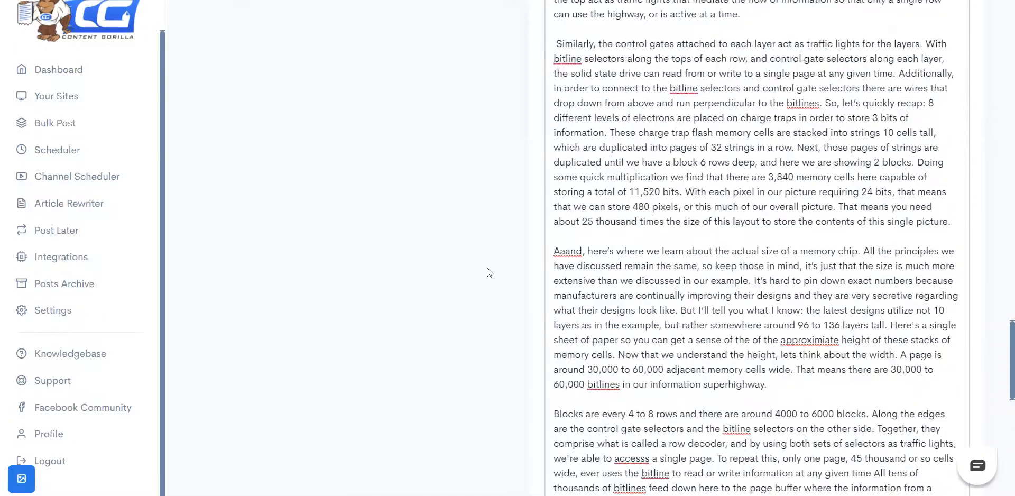
scroll(487, 268, up, 9)
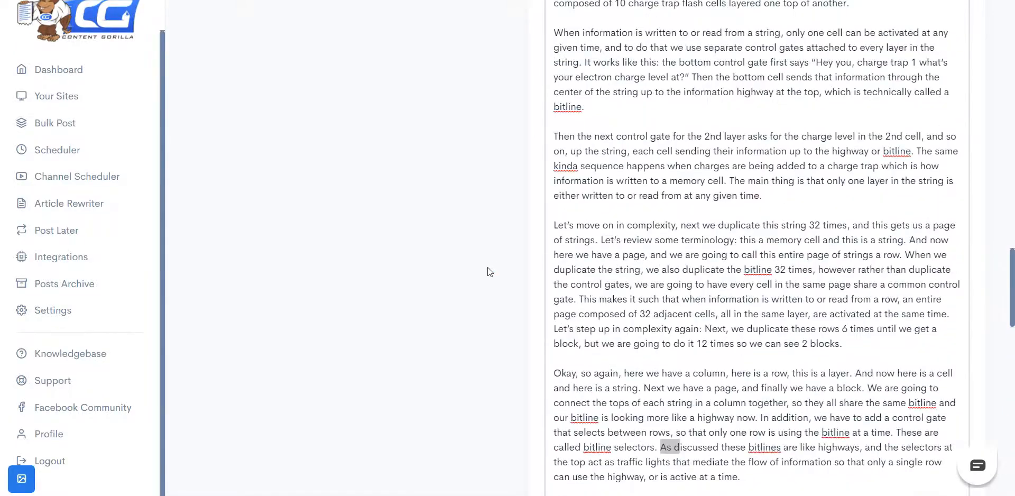
scroll(487, 267, up, 10)
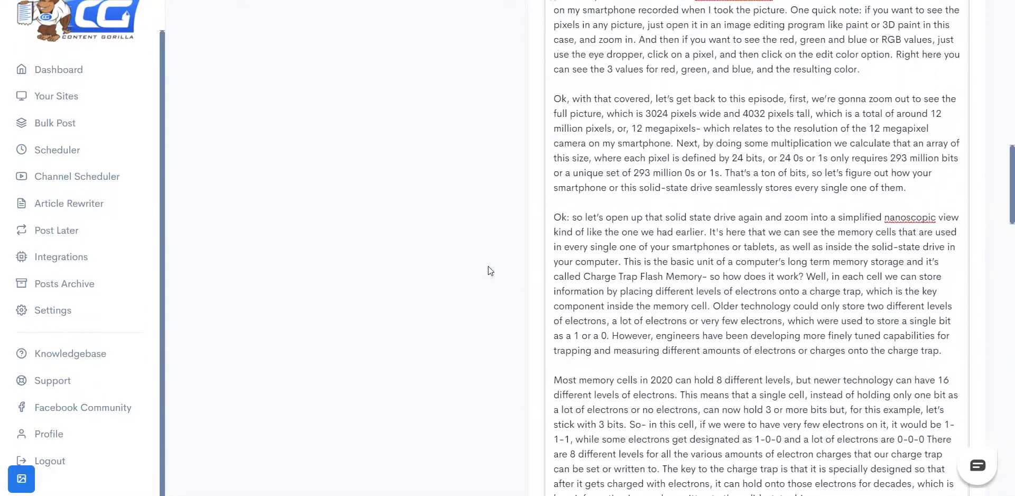
scroll(490, 256, up, 8)
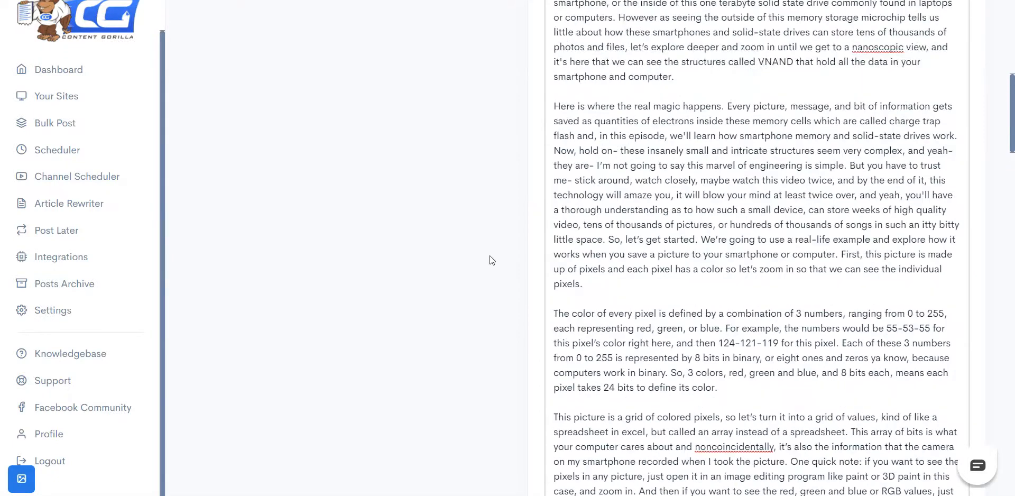
scroll(490, 254, up, 3)
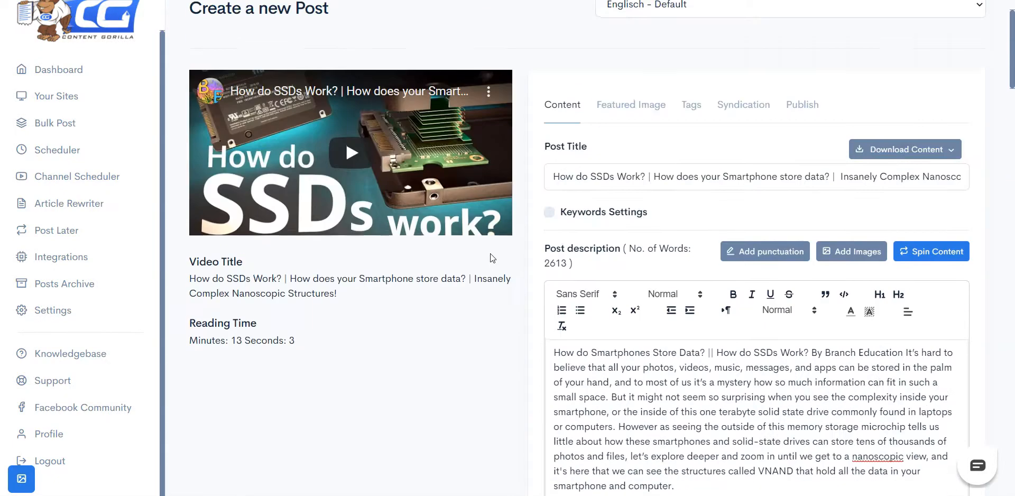
scroll(490, 253, down, 2)
scroll(490, 251, down, 2)
scroll(490, 250, up, 4)
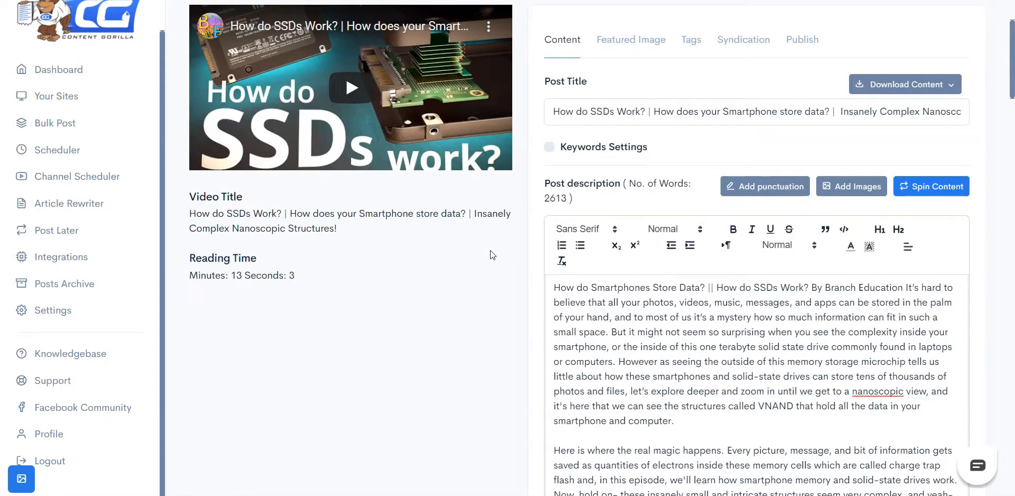
scroll(490, 250, down, 4)
scroll(490, 251, up, 2)
scroll(490, 245, up, 4)
scroll(799, 287, down, 6)
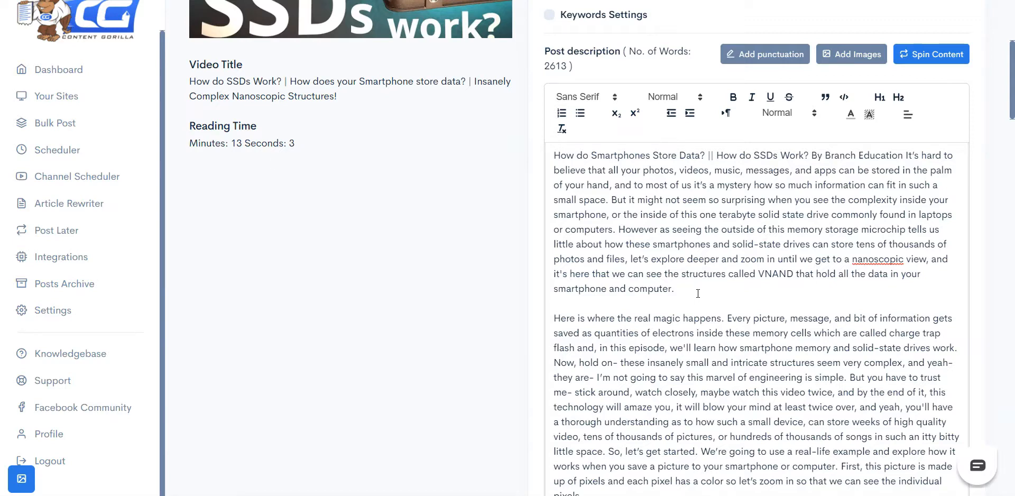
scroll(698, 293, up, 3)
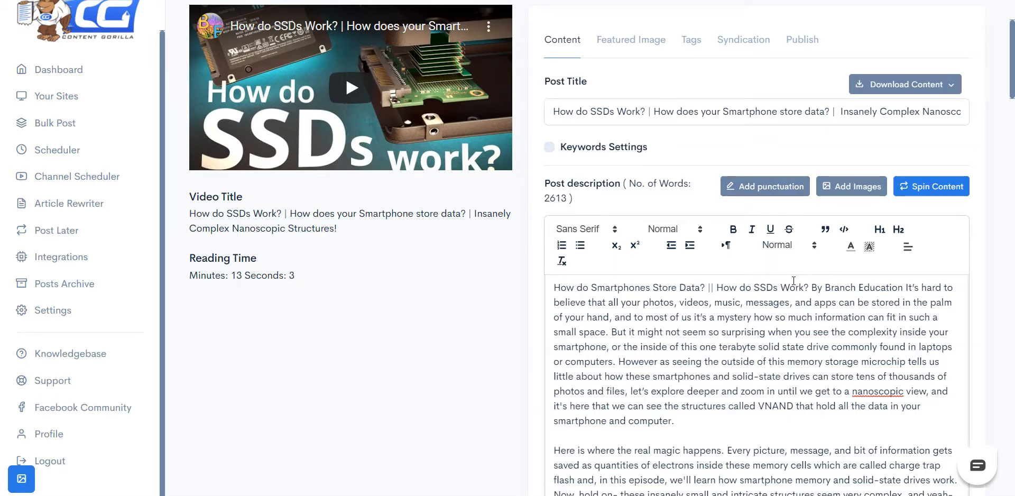
scroll(814, 262, down, 5)
scroll(830, 228, up, 4)
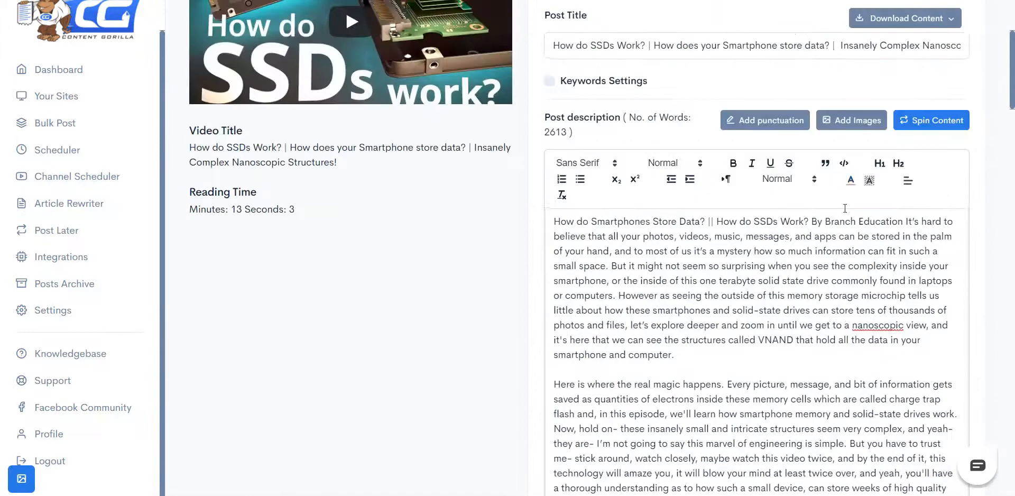
Insert the open hard disk photo from the "Solid state Hard drive" image results below the first paragraph, adding a line break there
click(850, 121)
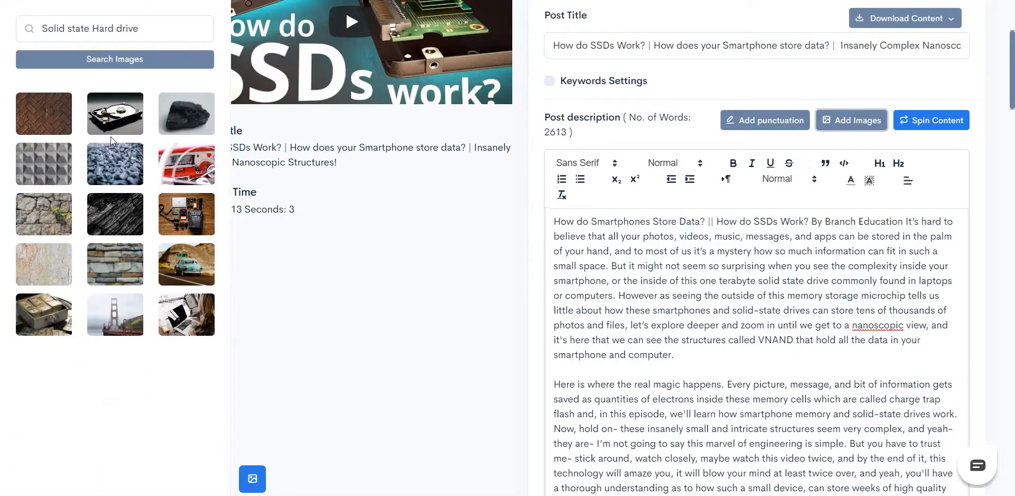
scroll(405, 323, down, 2)
scroll(414, 318, up, 2)
drag(120, 118, 718, 353)
scroll(718, 356, down, 3)
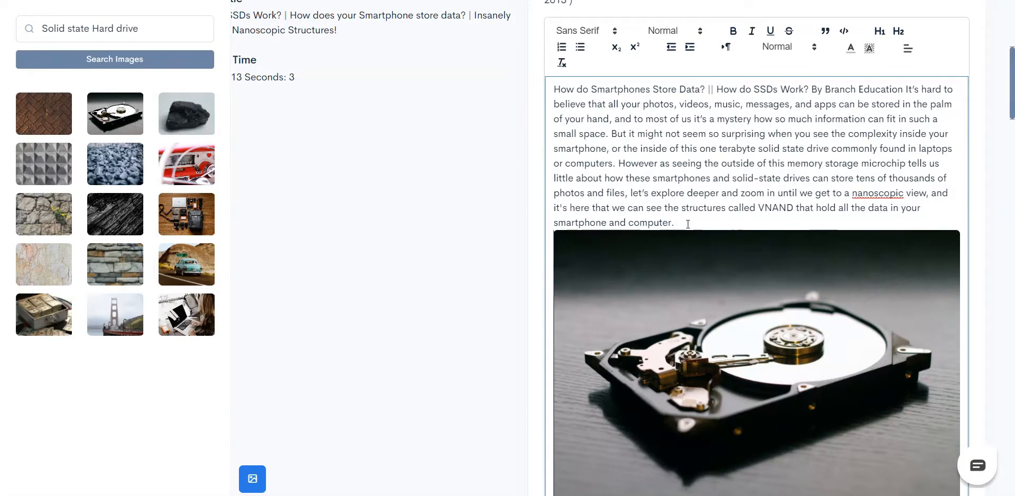
key(Return)
scroll(728, 207, down, 15)
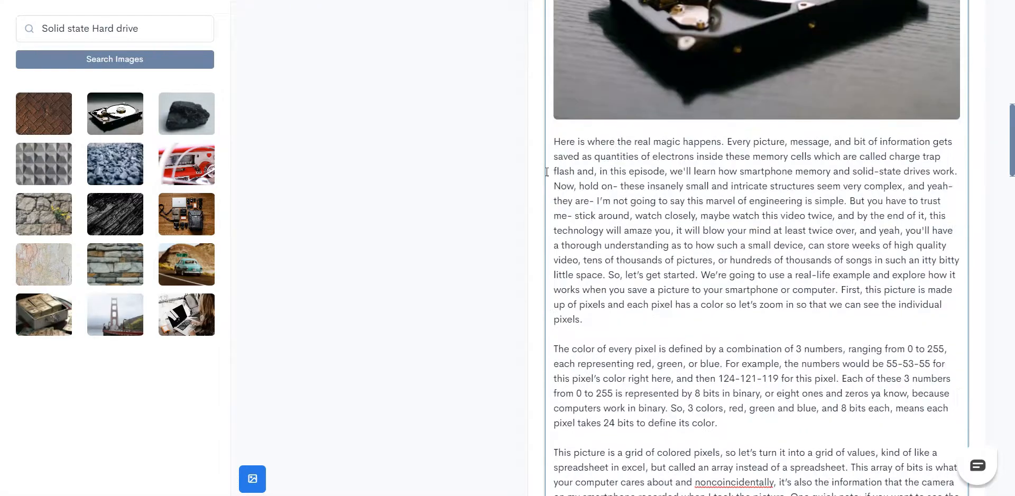
Read through the rest of the post text to its closing Read More link and return to the beginning of the post
scroll(531, 168, down, 20)
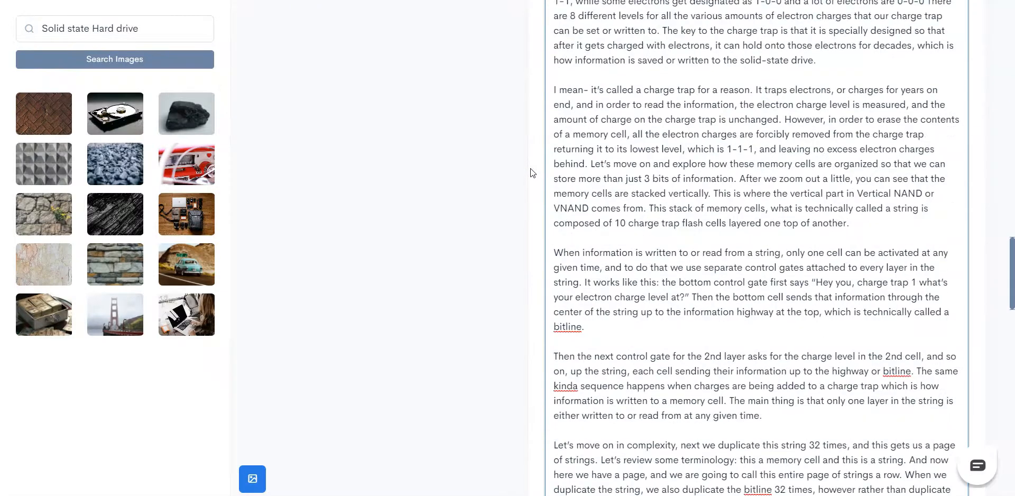
scroll(532, 183, down, 6)
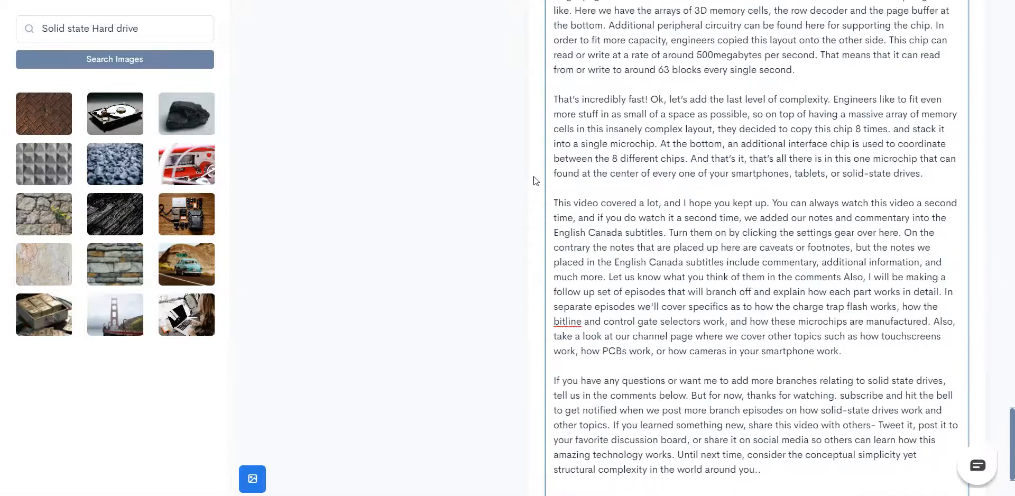
scroll(535, 180, down, 3)
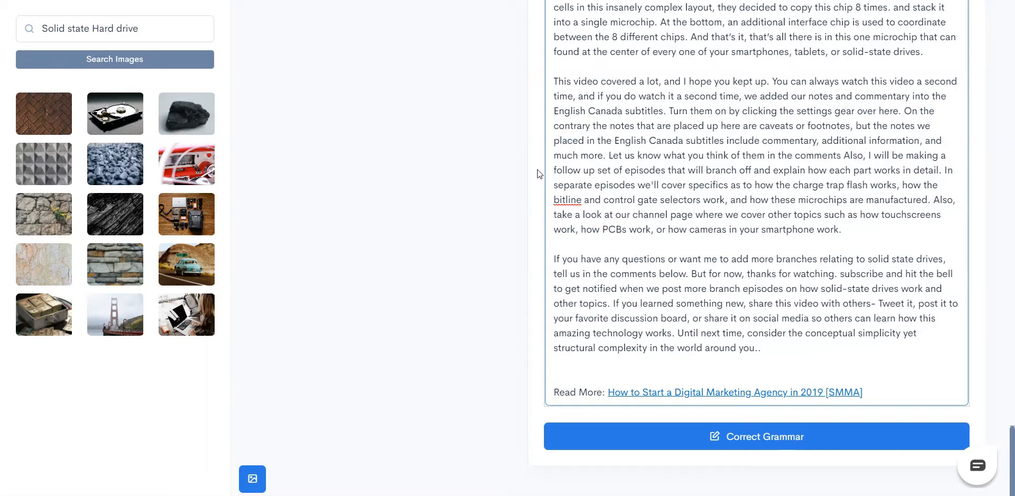
click(537, 169)
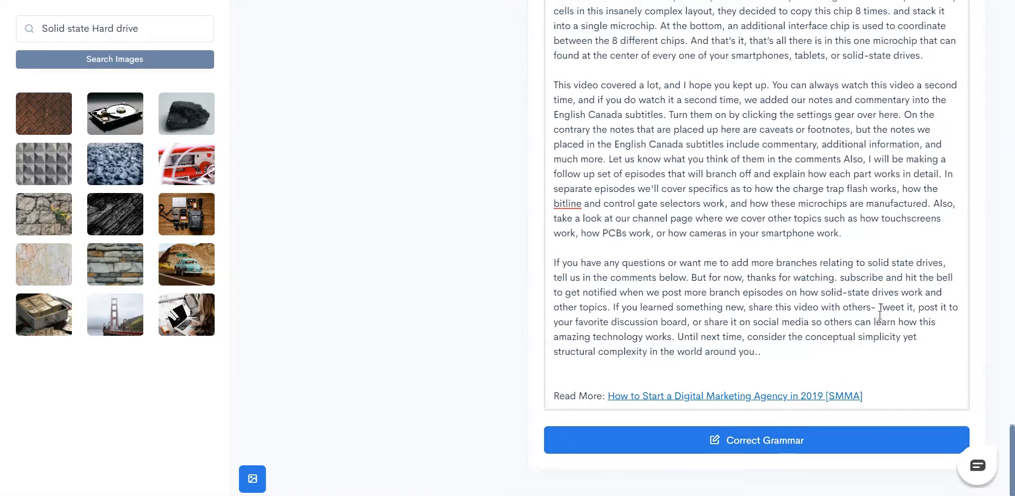
scroll(879, 315, up, 7)
scroll(879, 315, down, 7)
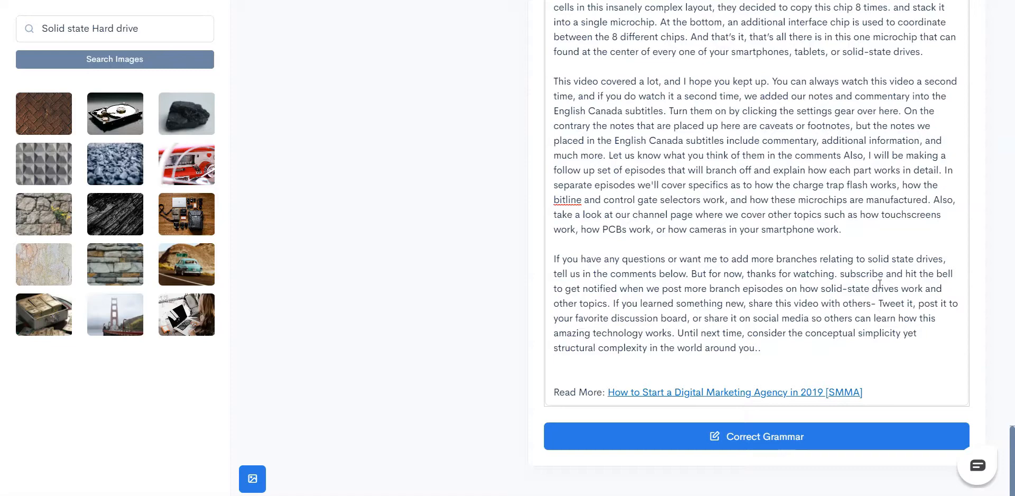
scroll(856, 235, up, 15)
scroll(856, 236, up, 15)
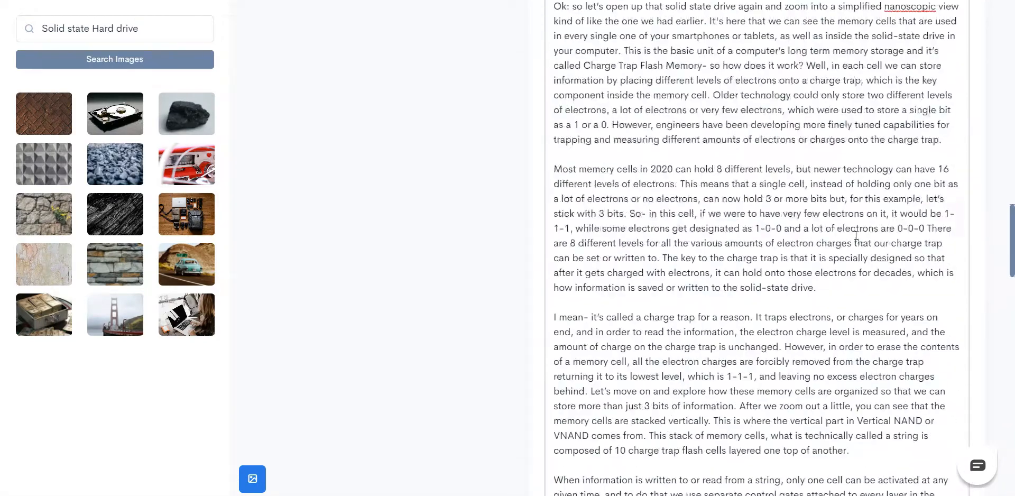
scroll(844, 255, up, 10)
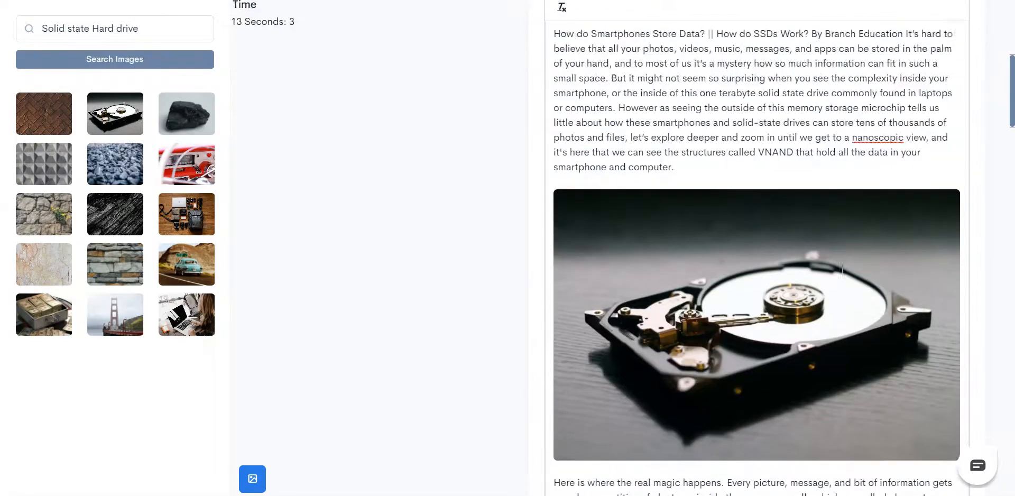
scroll(838, 275, up, 2)
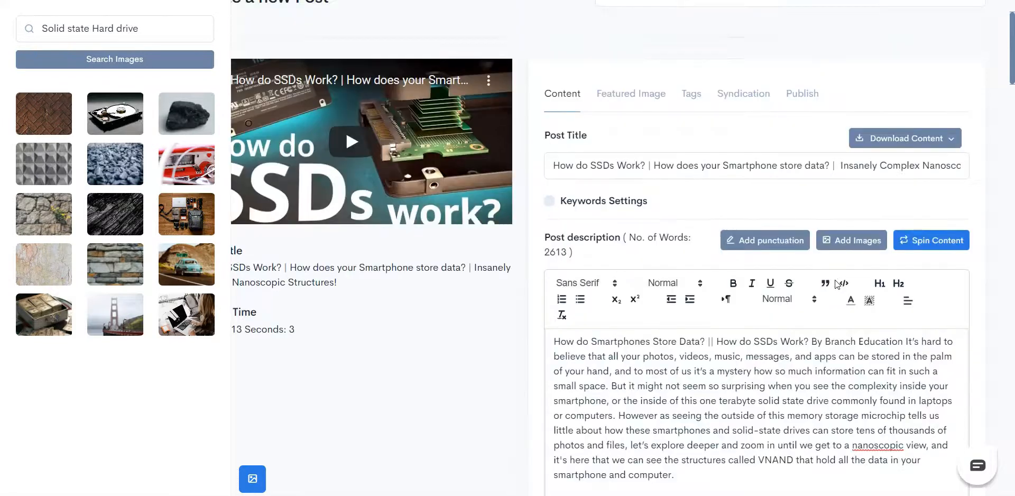
Close the image search and examine the post's featured image
click(259, 485)
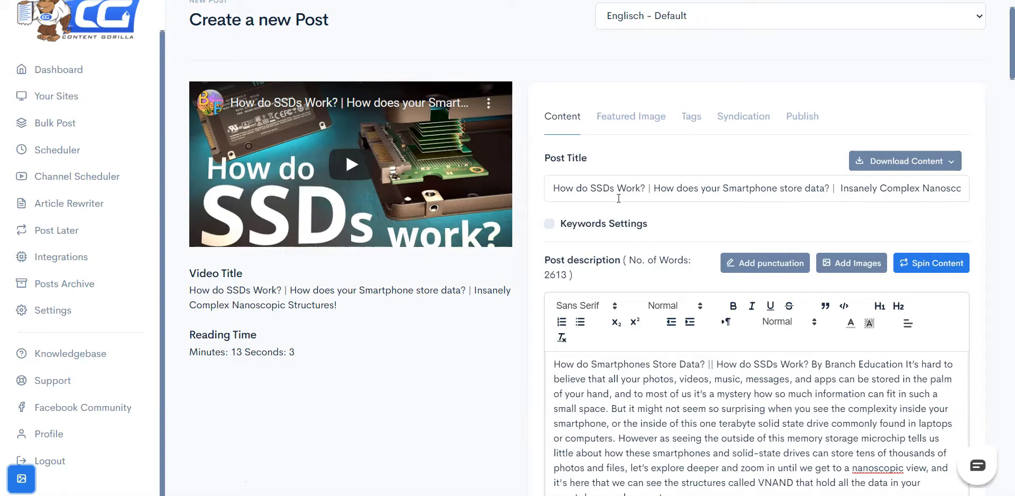
click(620, 114)
scroll(710, 193, down, 1)
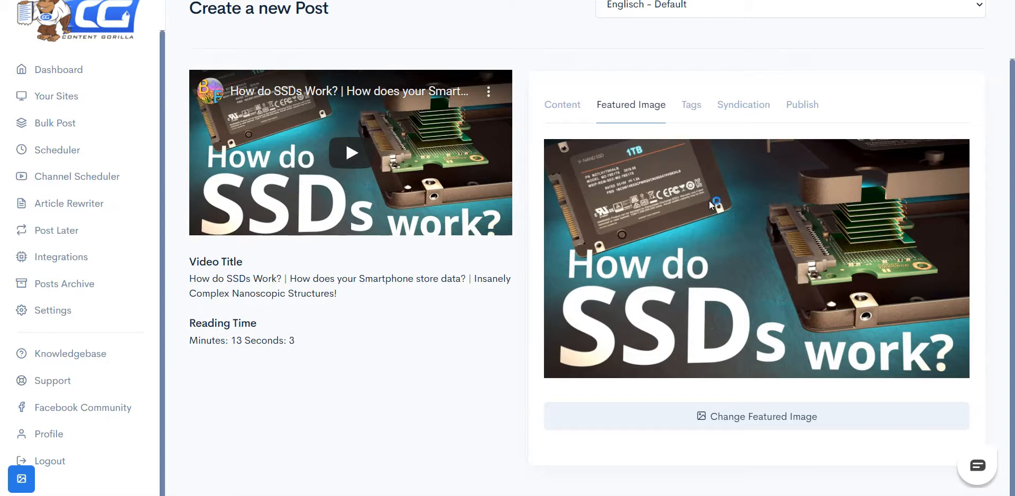
Append "solid state drive," to the post tags, separated by a comma
click(691, 105)
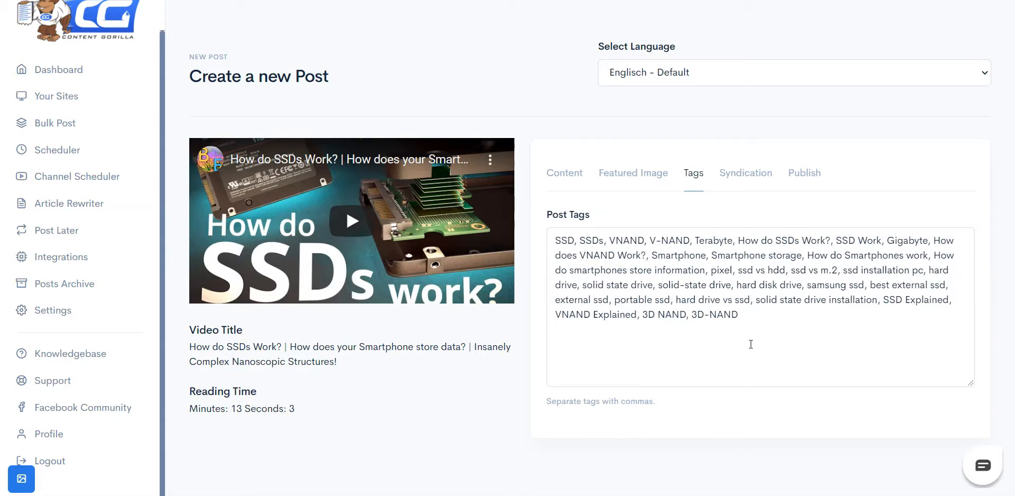
click(751, 344)
text(, solid stat)
key(BackSpace)
key(BackSpace)
text(tate drive)
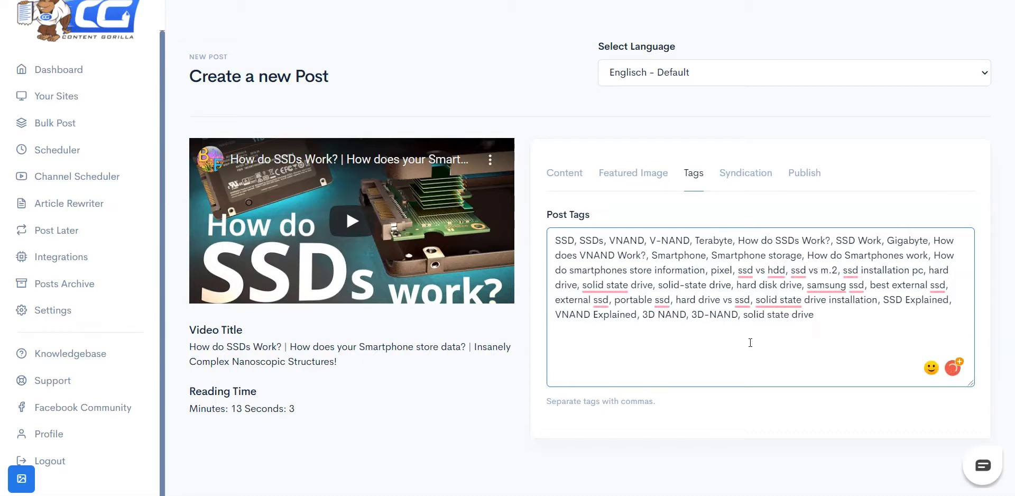
text(,)
Replace the social post text in the syndication settings with "Check out my new post"
click(734, 180)
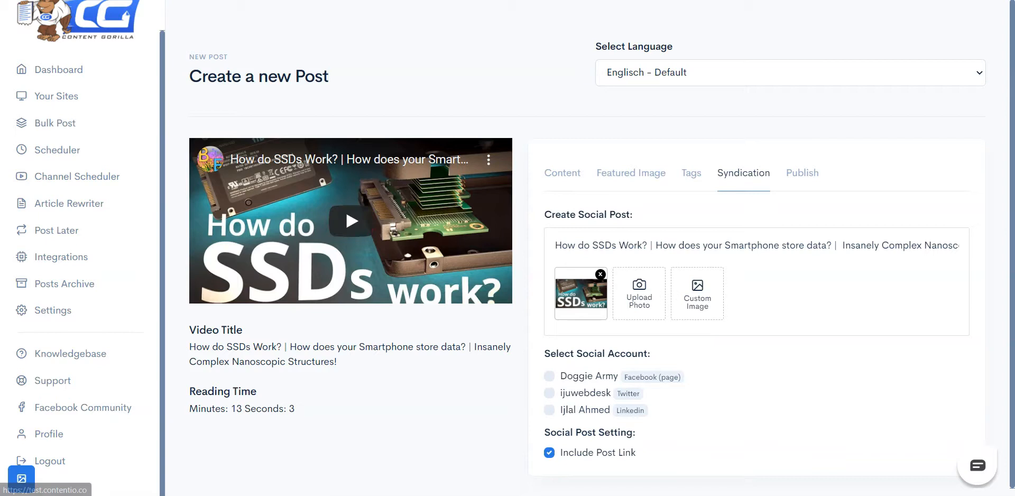
click(656, 244)
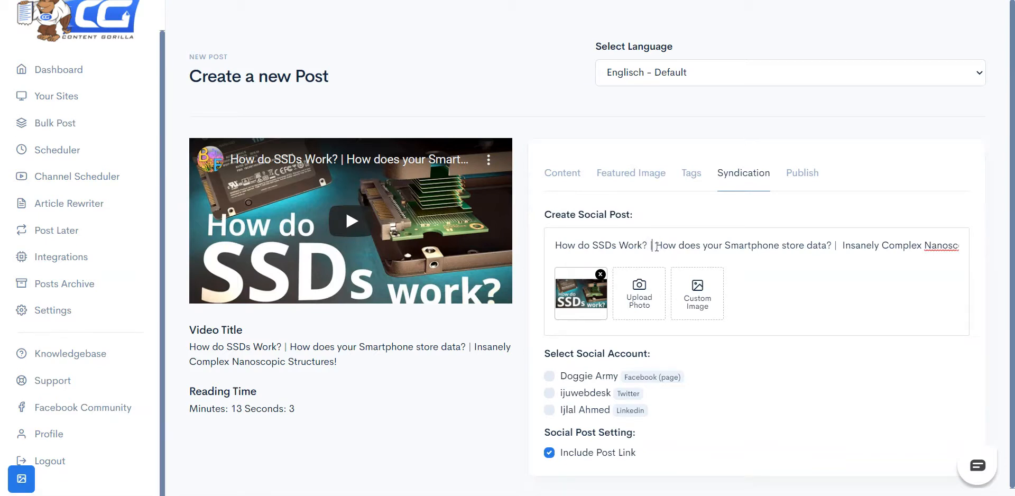
key(ctrl+a)
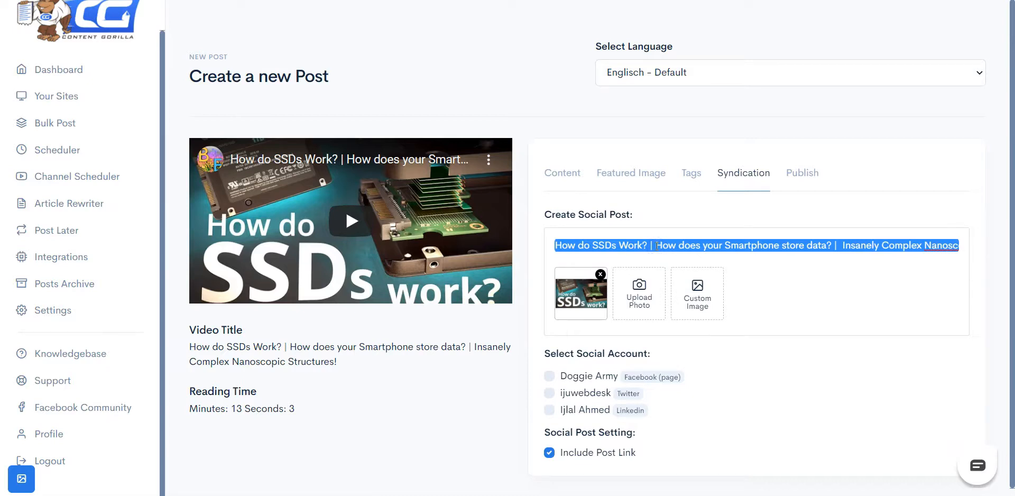
key(BackSpace)
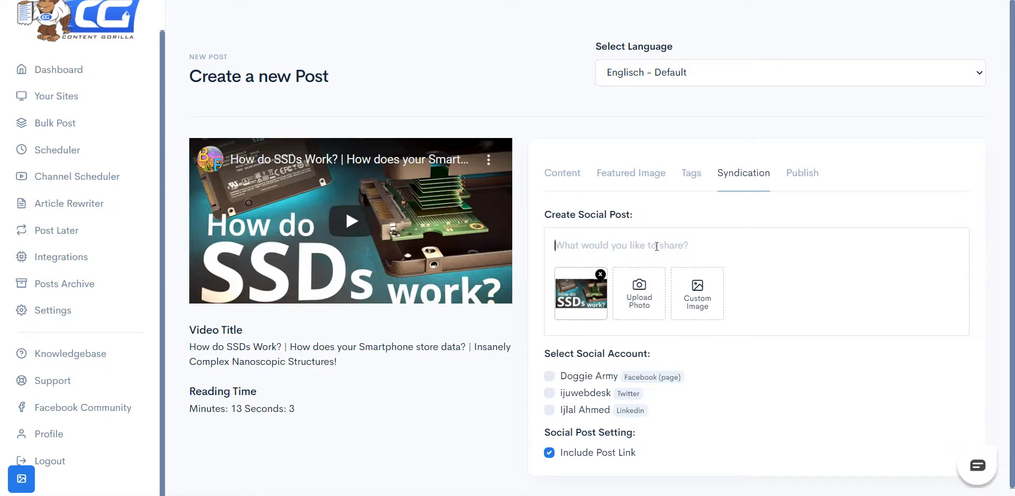
text(Check)
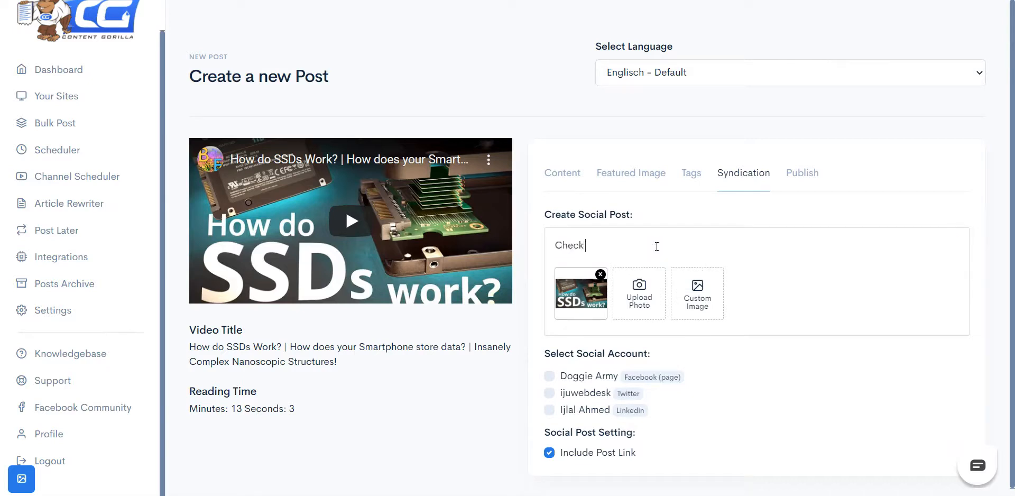
text( out my new post)
Add a custom image to the social post with the red hearts background and the text "I just wrote about Solid State Harddrives!"
click(689, 297)
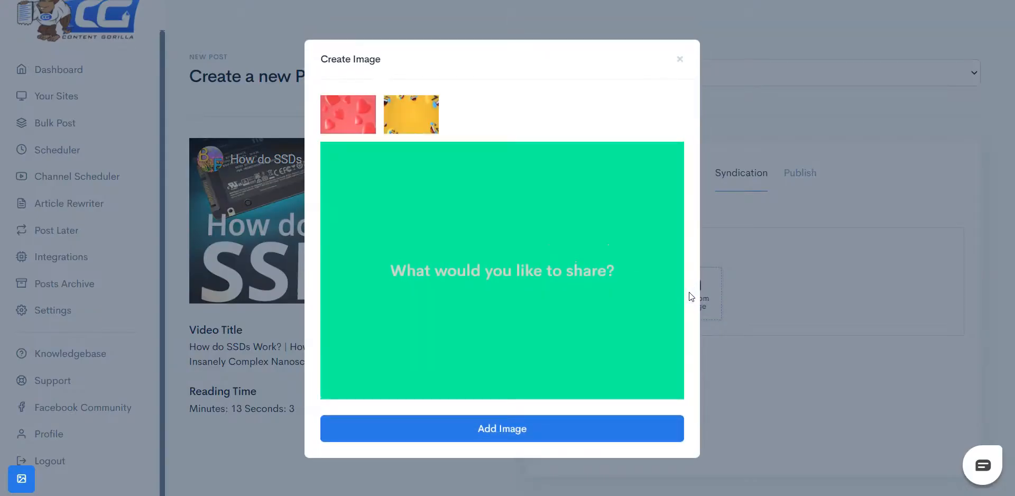
click(575, 266)
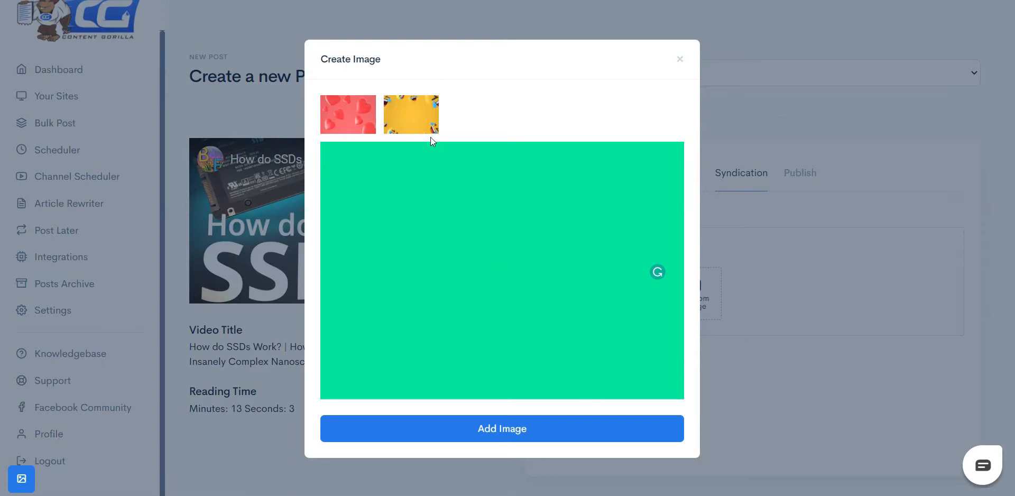
click(417, 112)
click(349, 112)
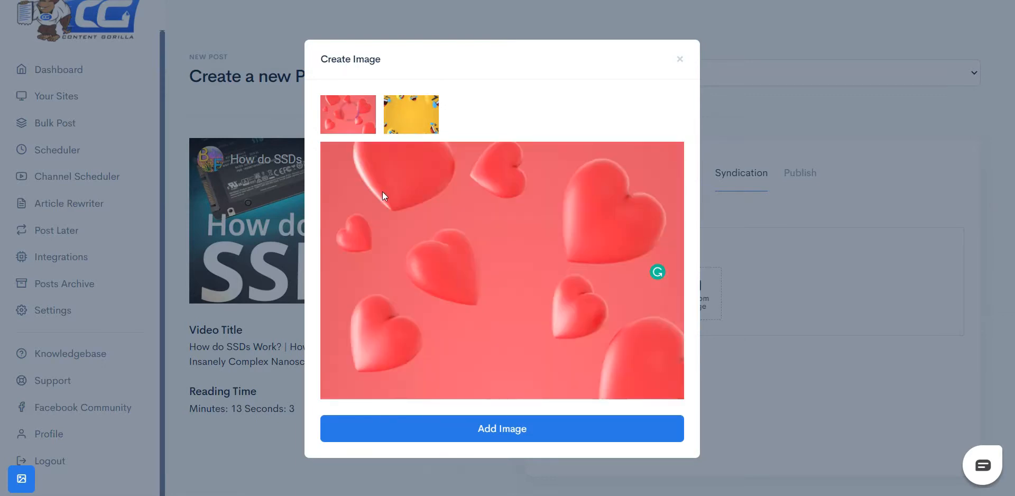
click(498, 267)
text(I just wrote about)
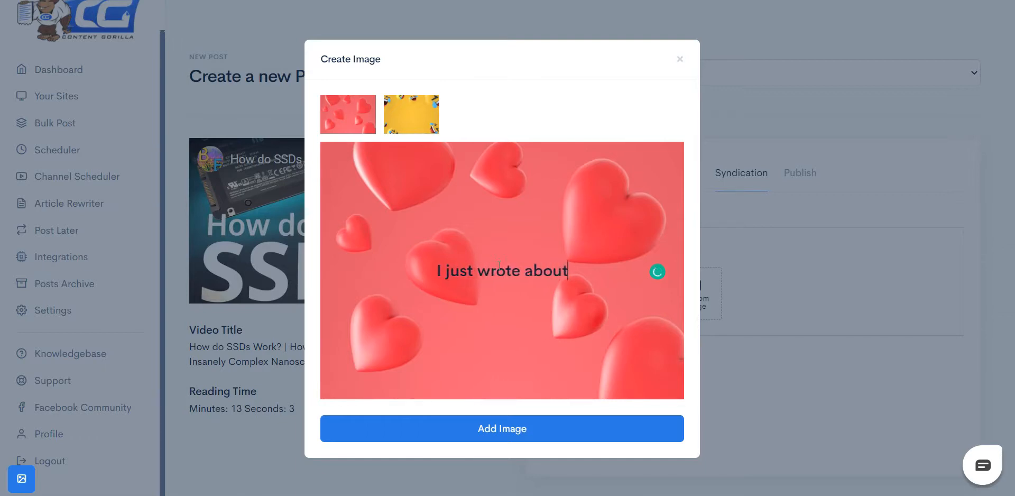
text( Solid State)
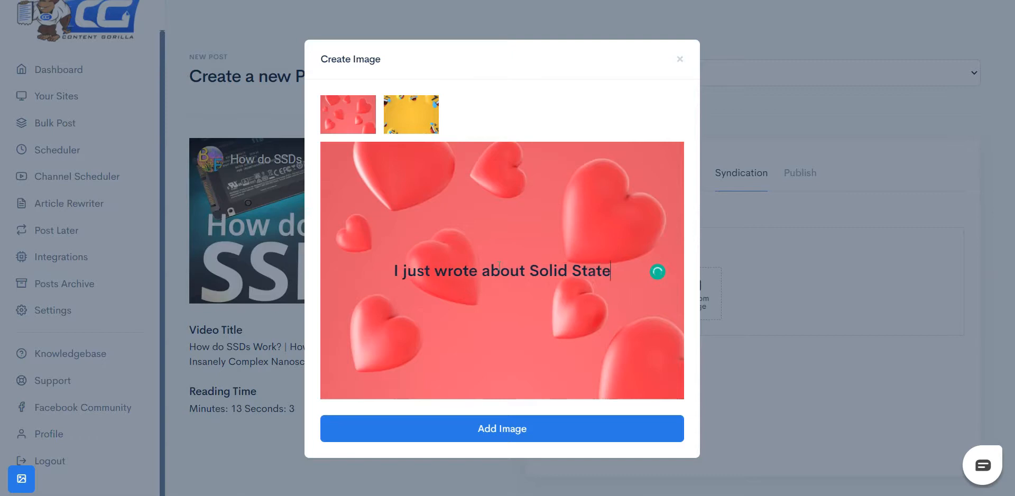
text( Harddrives!)
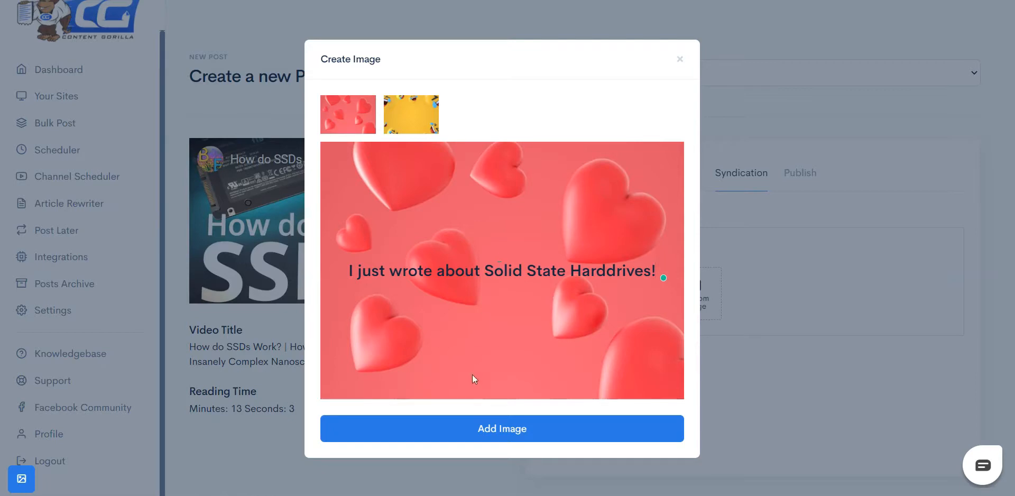
click(552, 426)
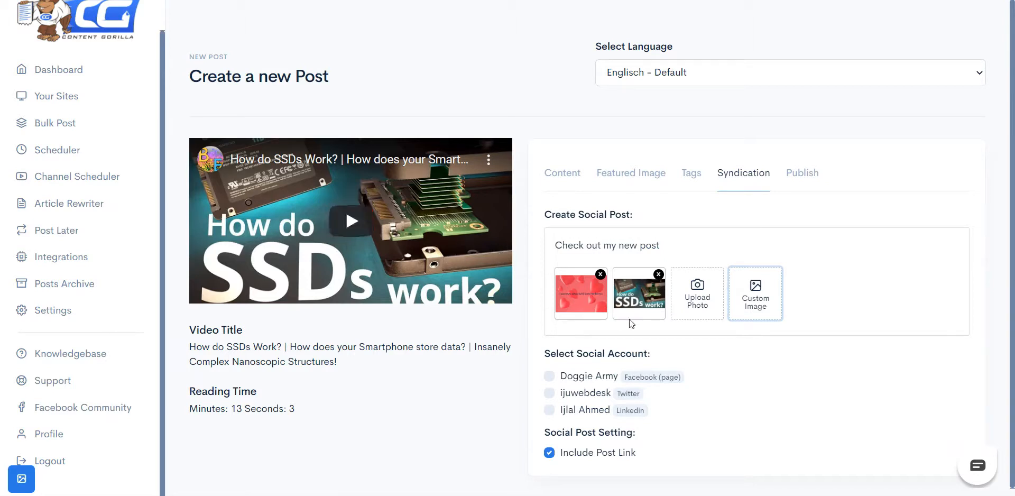
Remove the SSD video thumbnail from the social post and select the Facebook, Twitter and LinkedIn accounts
click(658, 274)
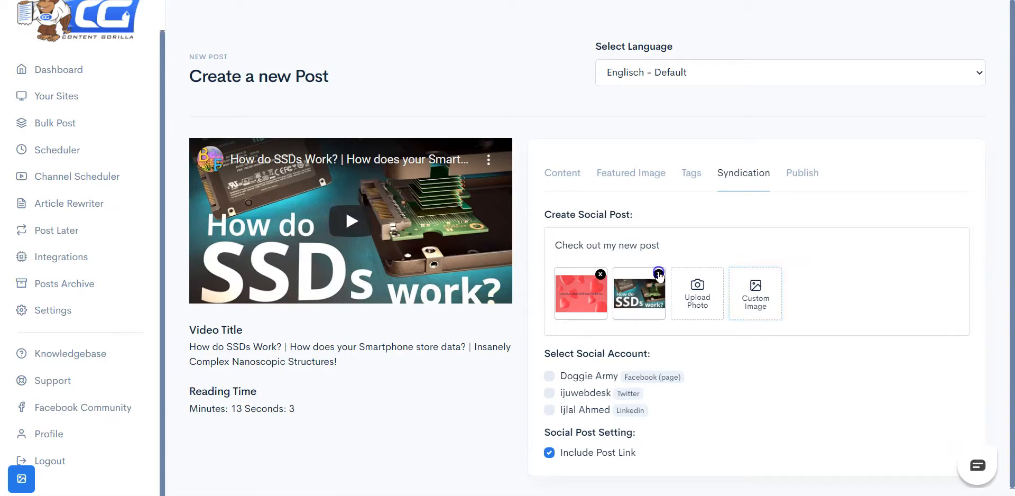
scroll(855, 289, down, 1)
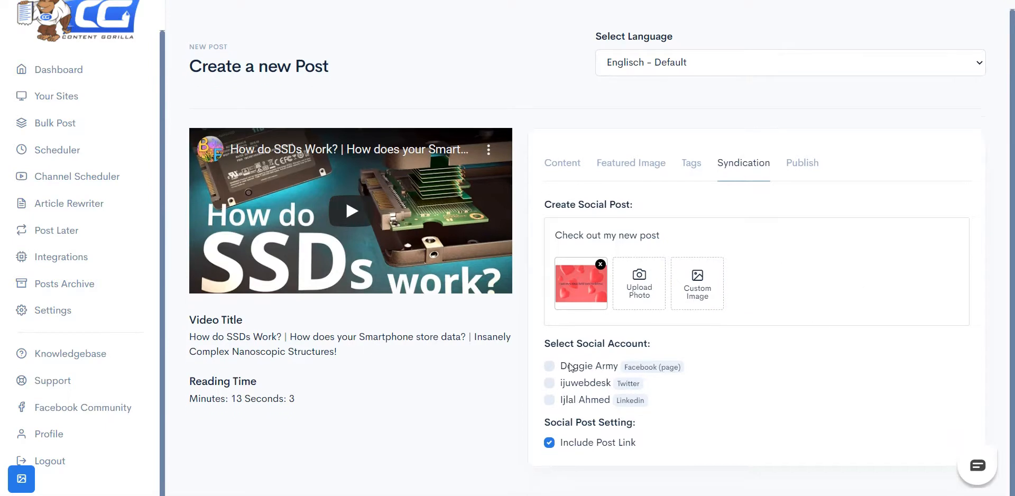
click(552, 365)
click(550, 382)
click(550, 401)
Set the publishing options to the Doggie Army website, the publish status and the Uncategorized category
click(799, 161)
scroll(801, 167, down, 1)
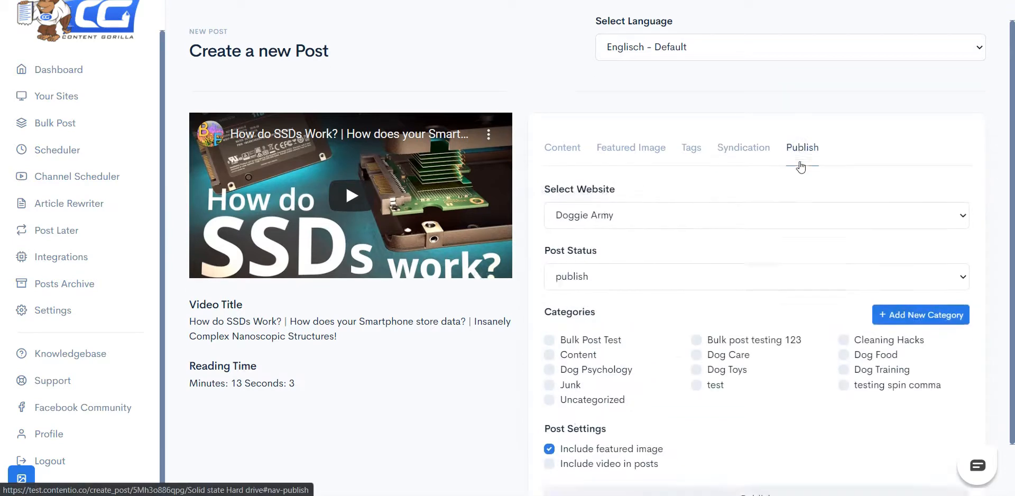
scroll(801, 167, down, 1)
click(677, 158)
click(662, 186)
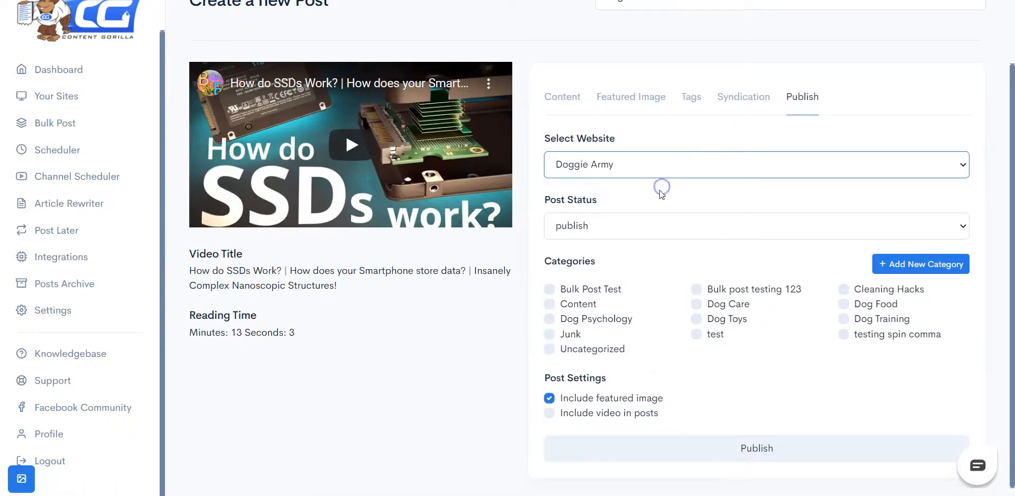
click(640, 222)
click(630, 254)
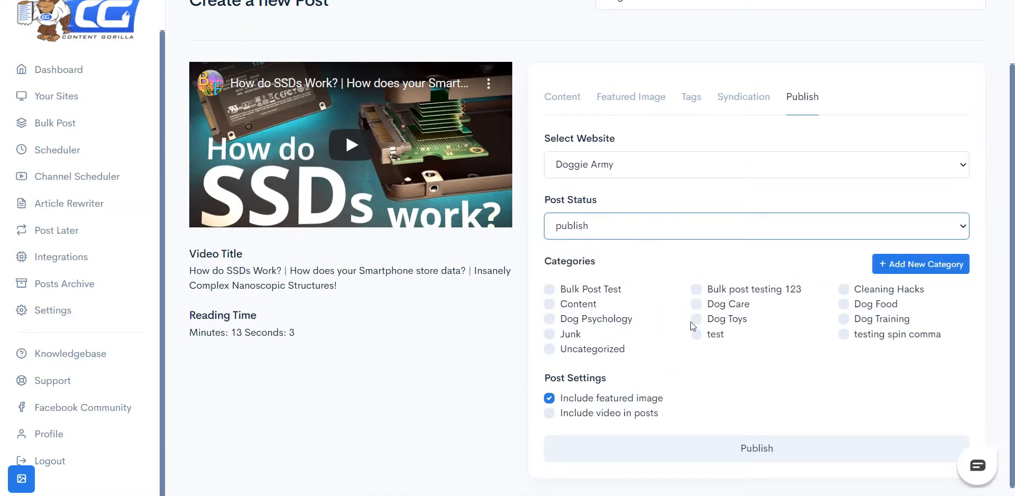
click(616, 349)
scroll(616, 349, down, 1)
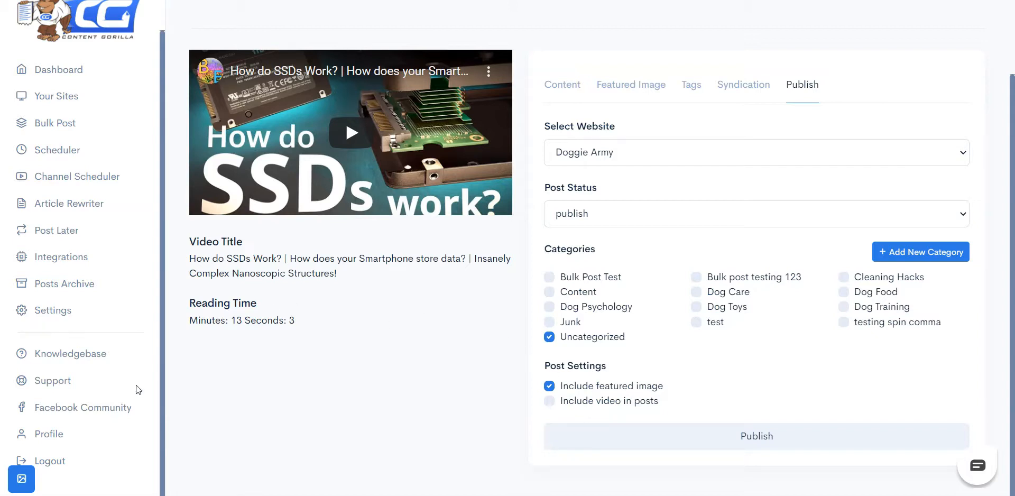
Enable the attribution text after the post content in the account settings and select its "As found on YouTube" wording
click(64, 316)
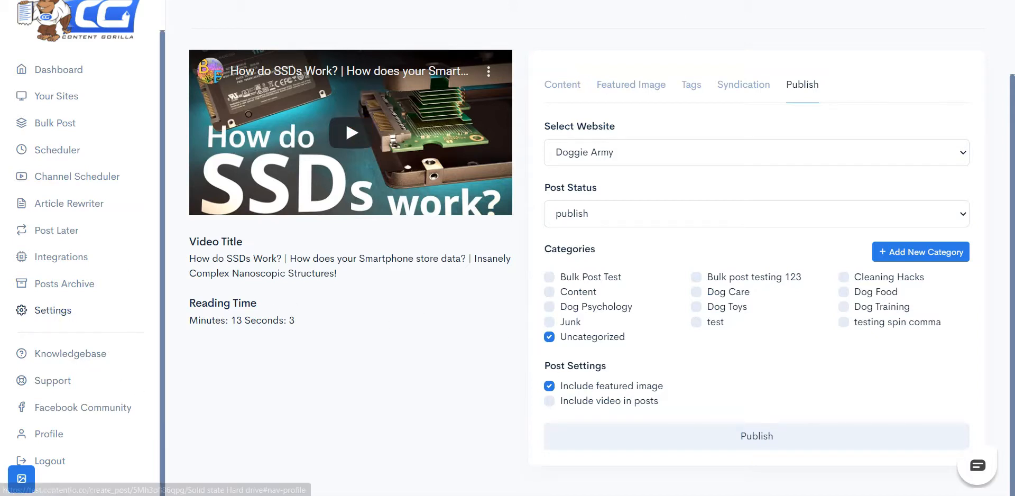
scroll(673, 192, down, 6)
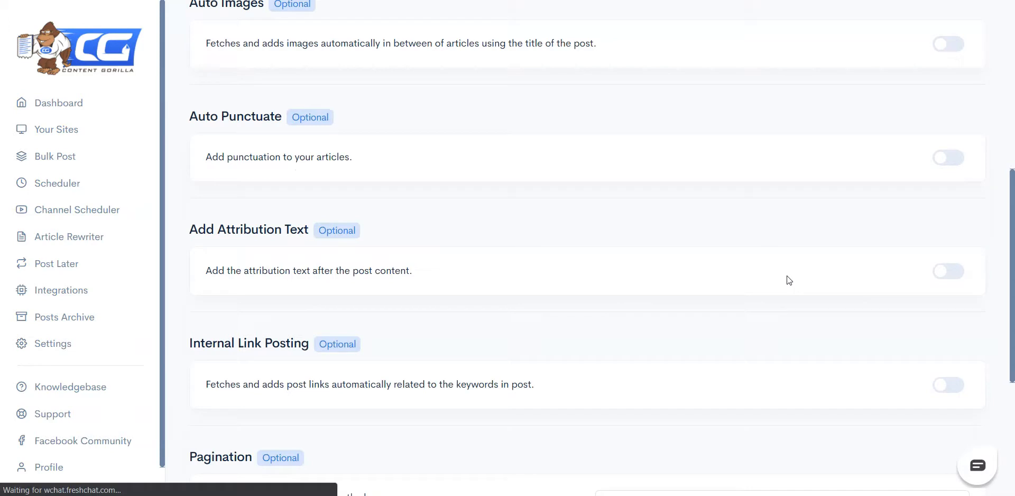
click(948, 275)
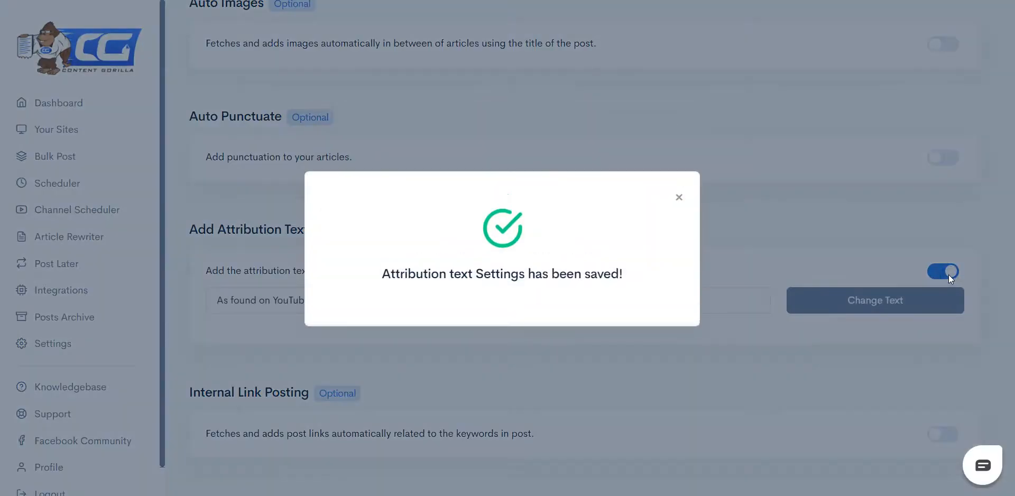
click(679, 197)
click(353, 307)
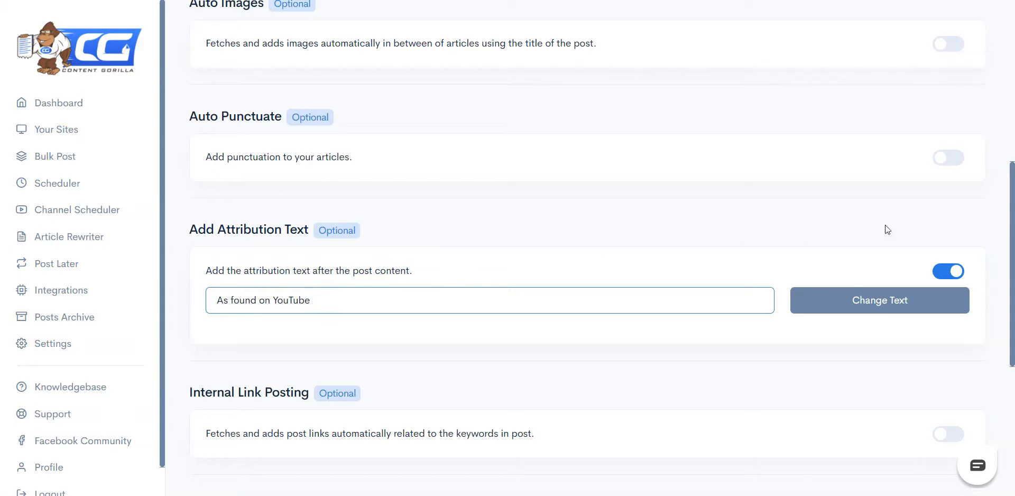
triple_click(385, 301)
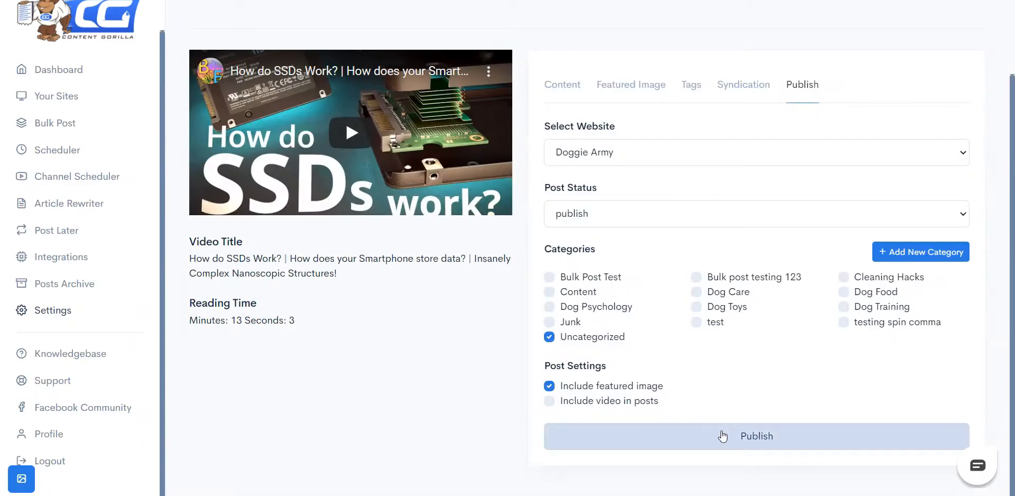
Publish the SSD post to the Doggie Army website and switch to the Doggie Army page on Facebook
click(723, 436)
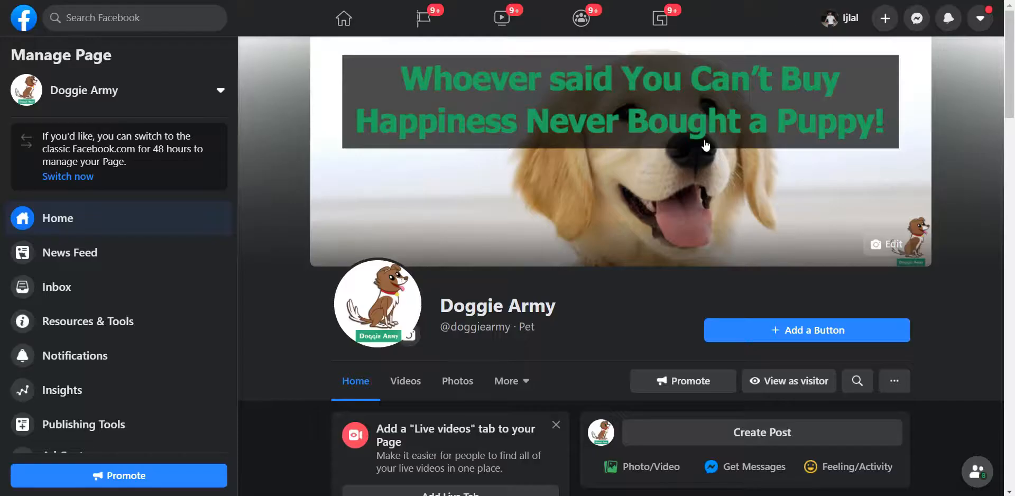
scroll(705, 145, down, 3)
scroll(705, 145, up, 3)
Open Twitter and LinkedIn in separate new browser tabs
key(ctrl+t)
text(twit)
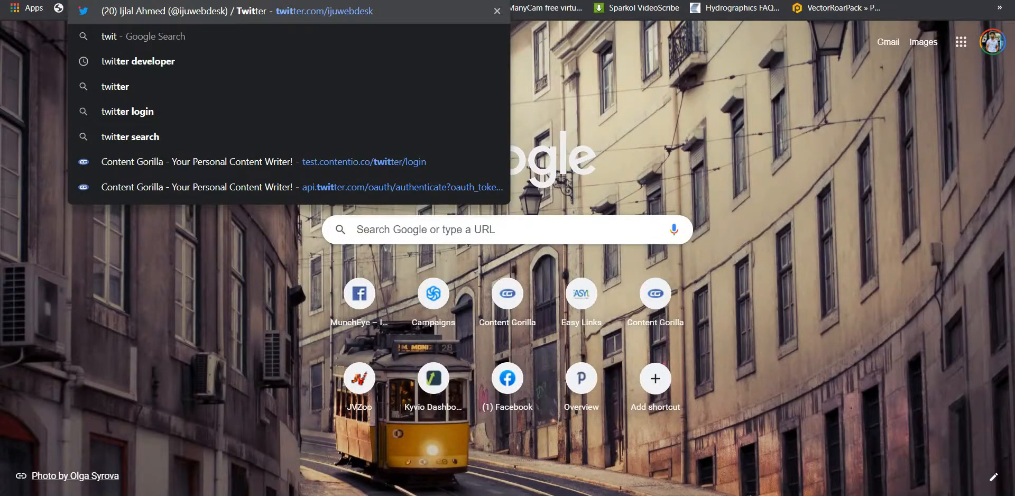
key(Return)
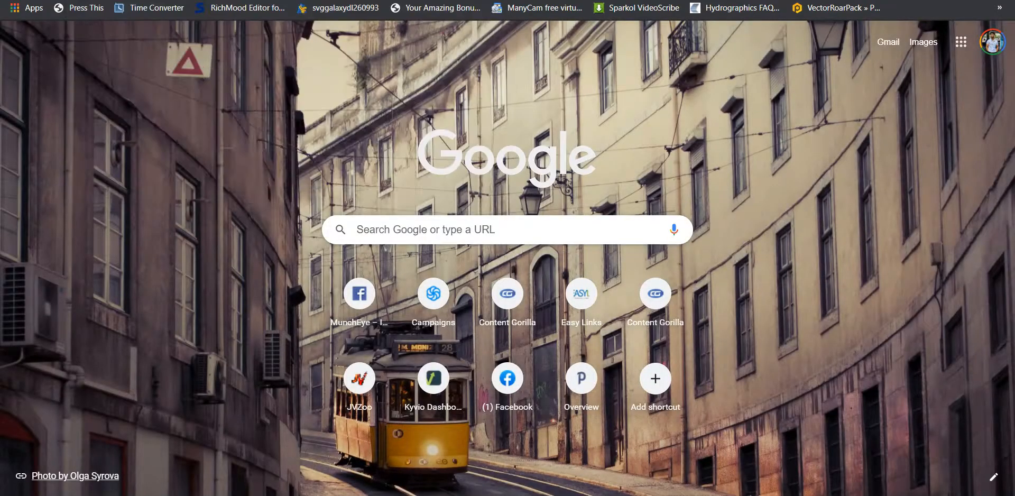
key(ctrl+t)
text(linkedin.com)
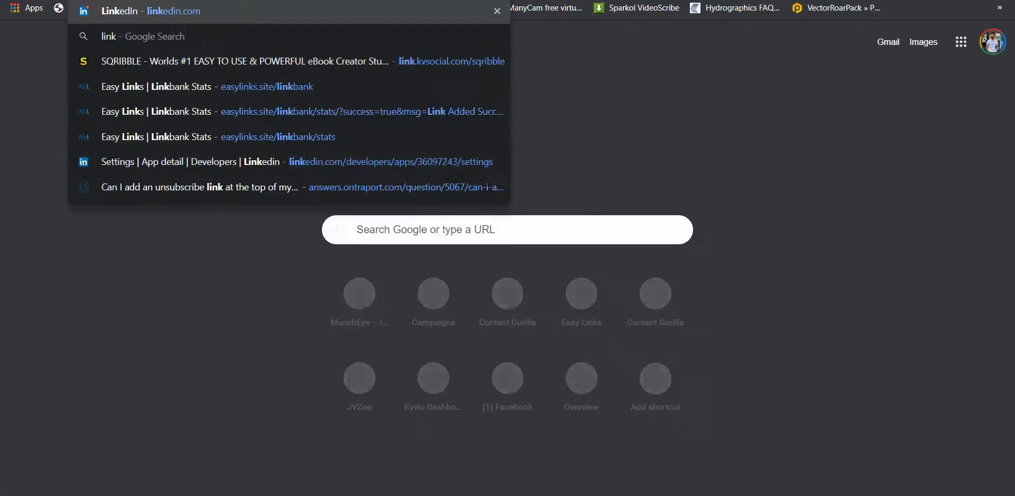
key(Return)
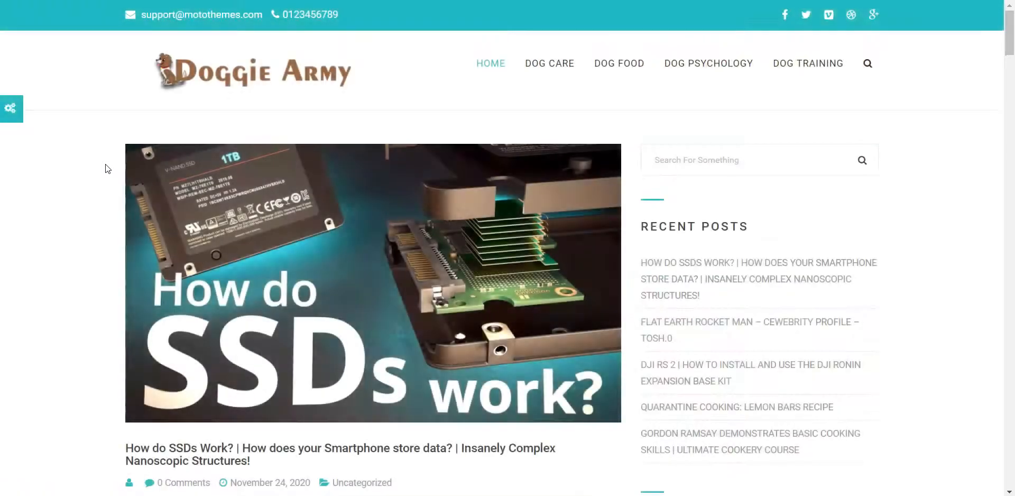
Open the "How do SSDs Work?" post on the Doggie Army website and look through the full article
scroll(105, 163, down, 5)
scroll(118, 177, up, 4)
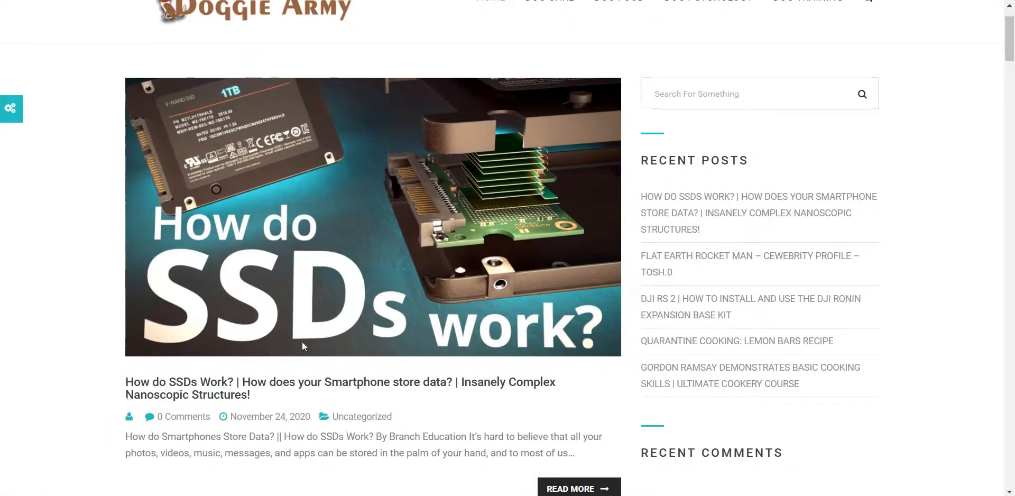
click(300, 387)
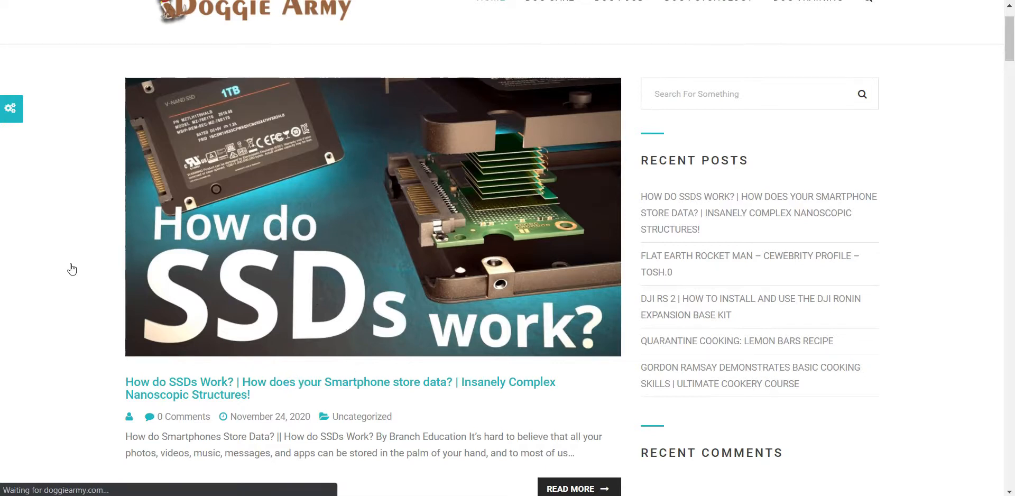
scroll(74, 266, up, 2)
scroll(74, 266, down, 5)
scroll(75, 266, up, 3)
scroll(77, 268, down, 1)
scroll(78, 270, down, 10)
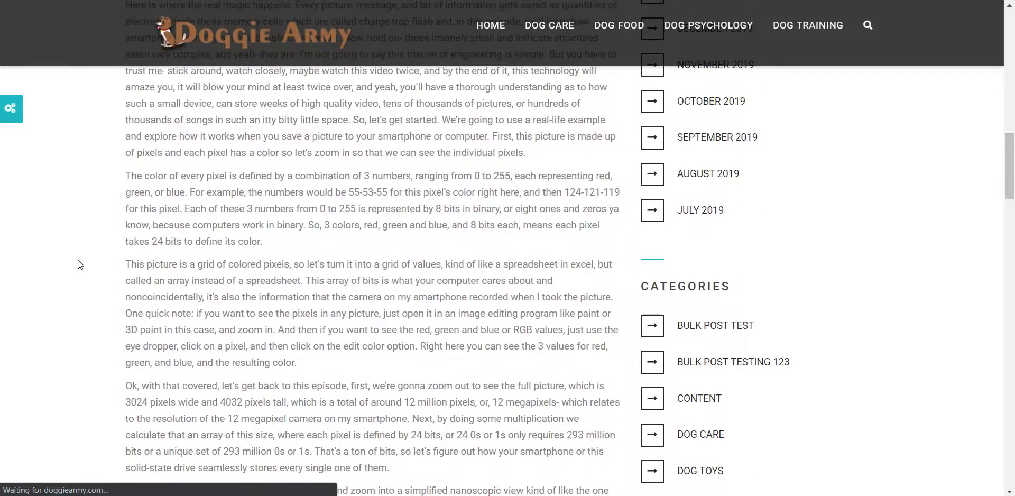
scroll(78, 264, down, 12)
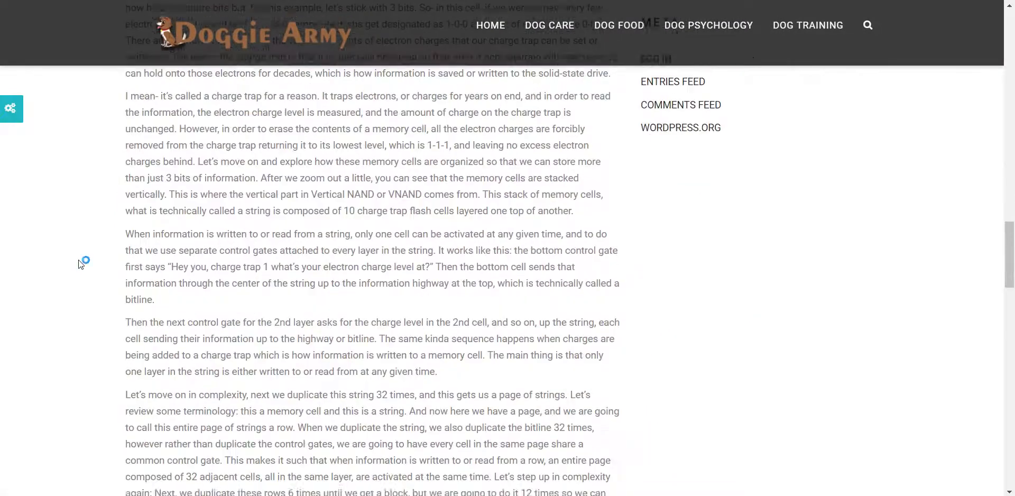
scroll(80, 265, down, 15)
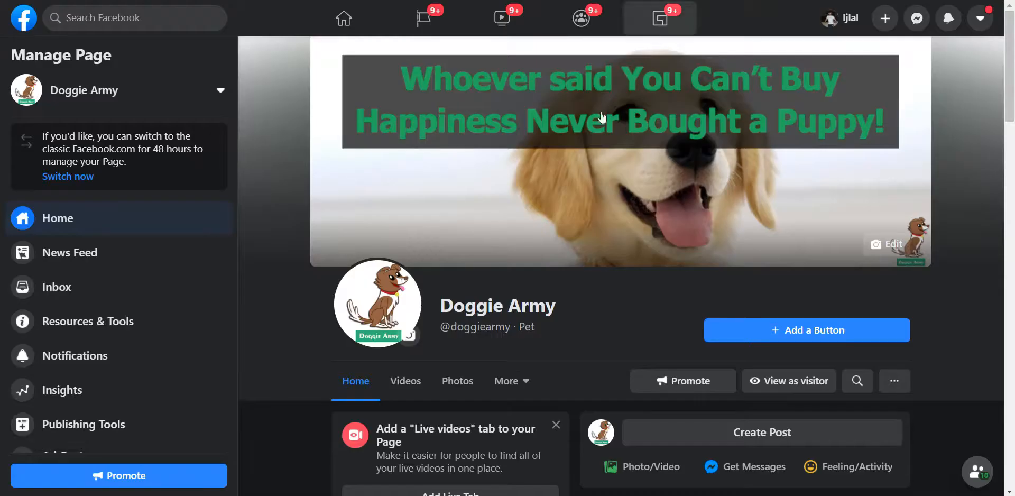
Examine the syndicated post and its blog link on the Doggie Army Facebook page, and look through the tweets on the Twitter profile
scroll(602, 117, down, 9)
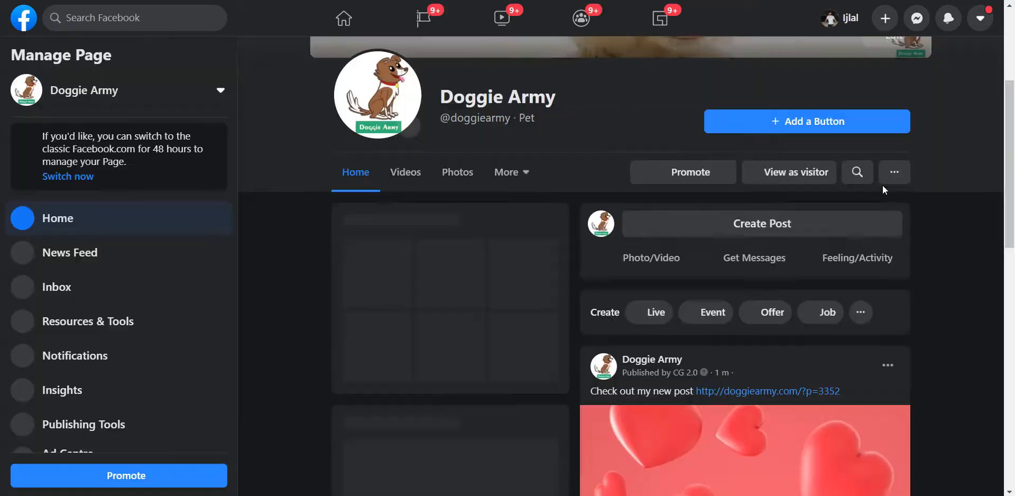
scroll(887, 188, down, 4)
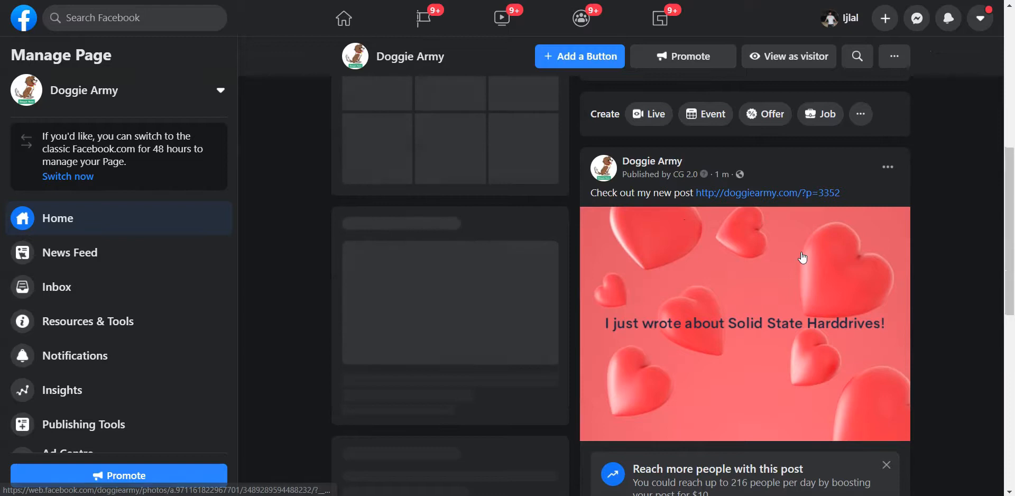
scroll(782, 201, down, 1)
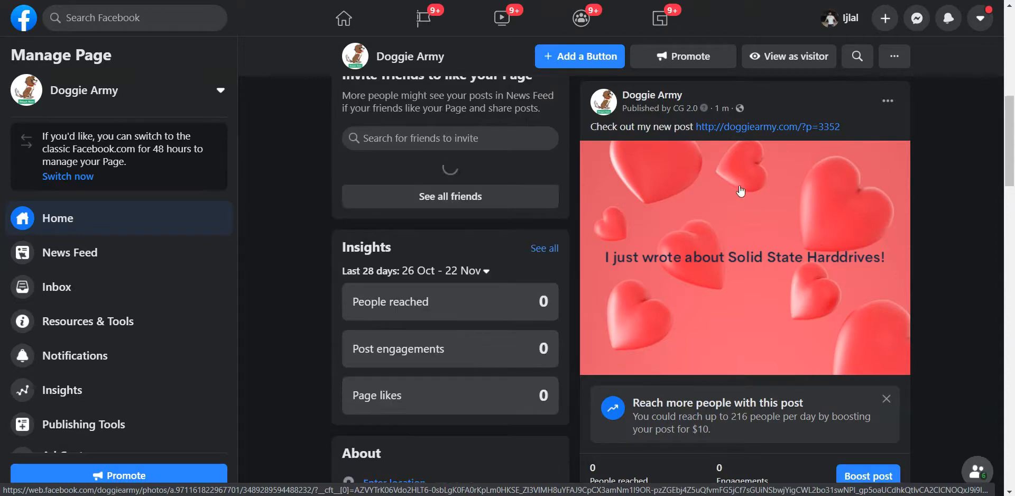
click(746, 129)
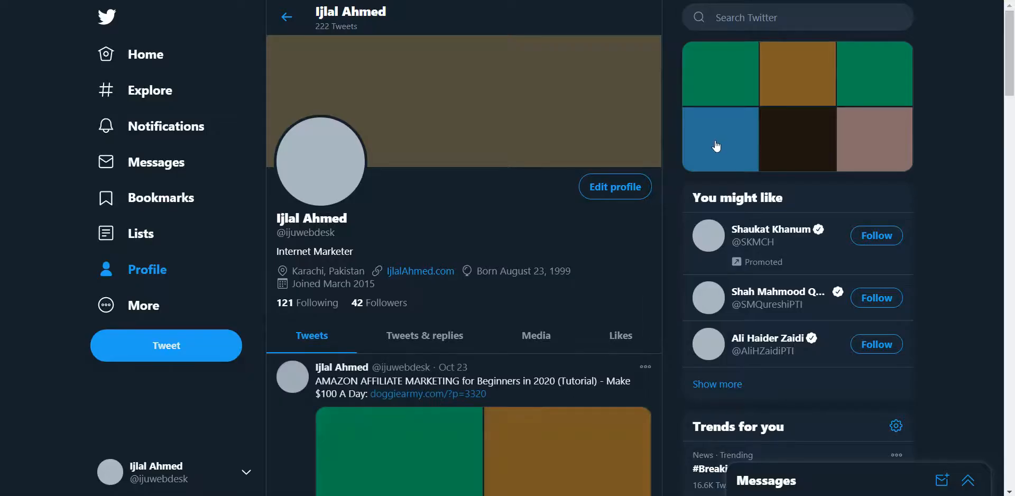
scroll(668, 202, down, 4)
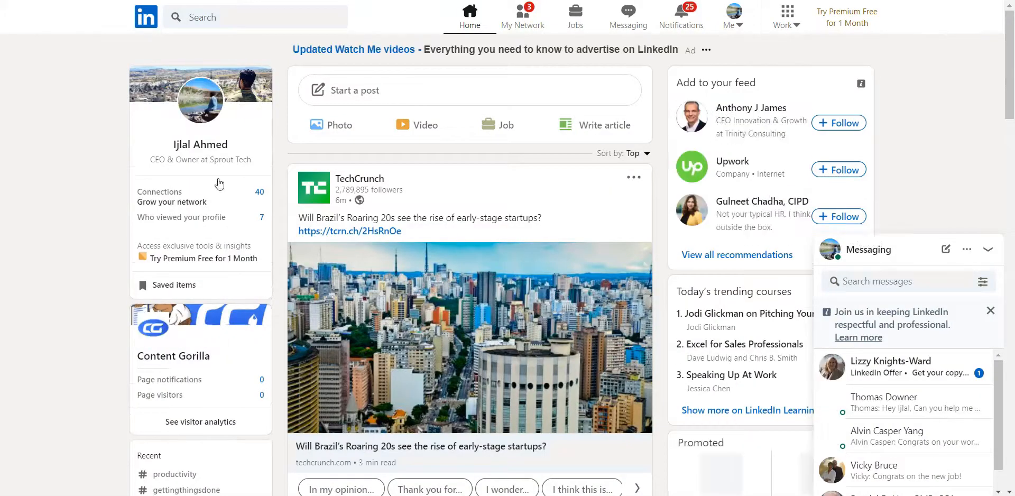
Open the account owner's LinkedIn profile and view the shared "Check out my new post" entry in its Activity section
click(203, 144)
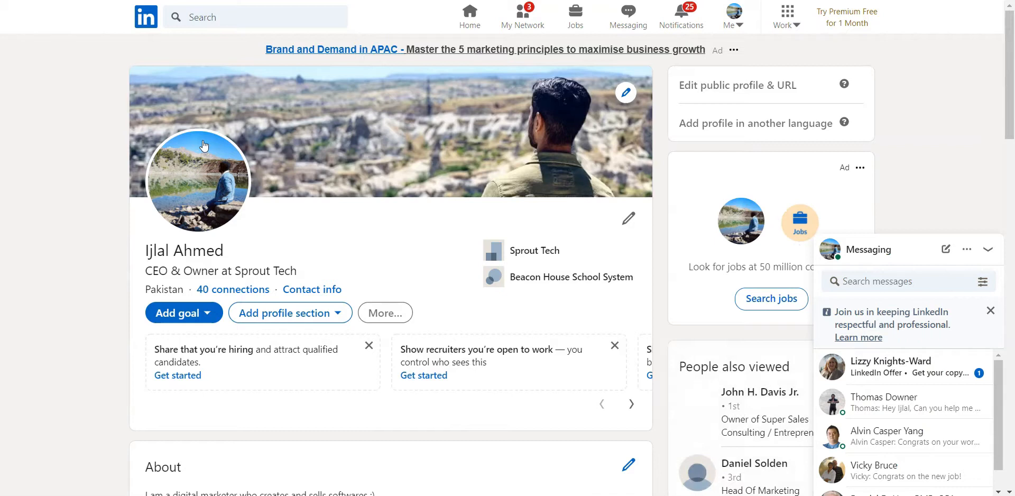
scroll(211, 139, down, 4)
scroll(156, 190, down, 4)
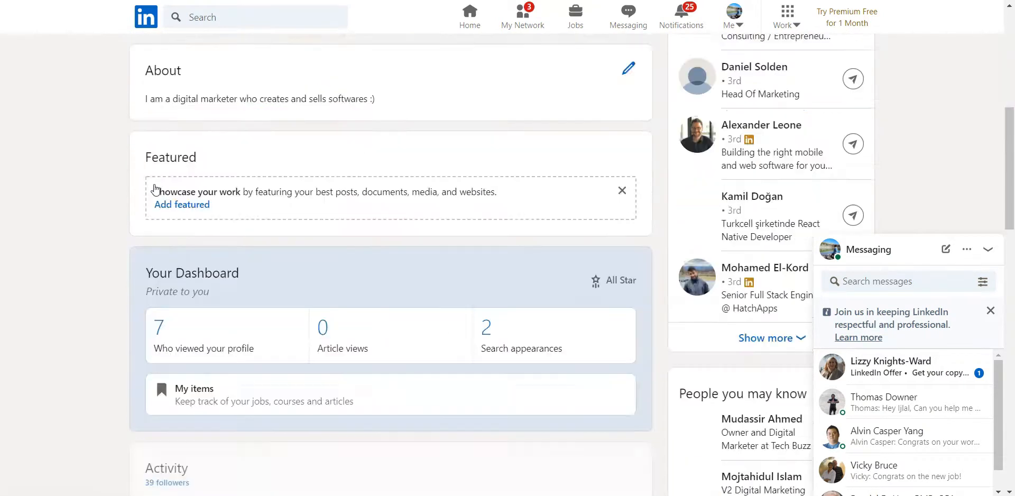
scroll(154, 189, down, 5)
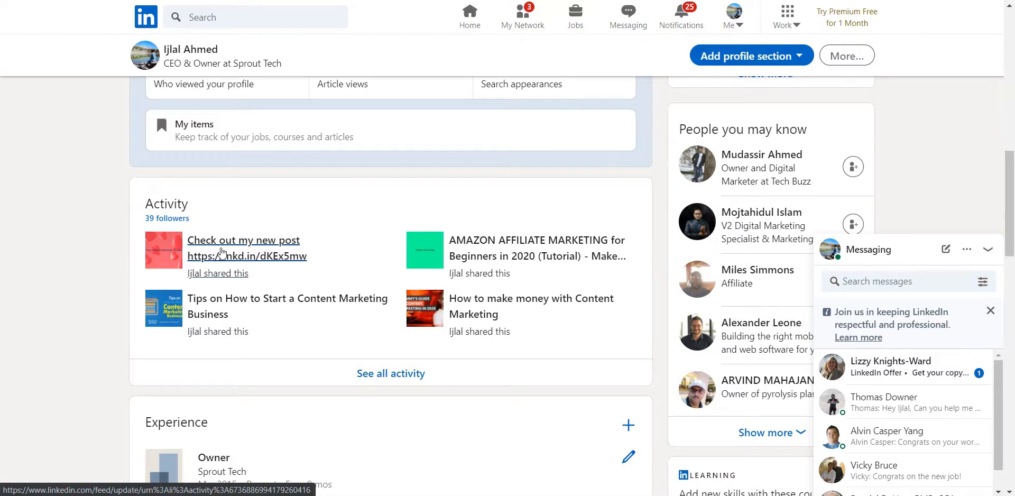
click(221, 253)
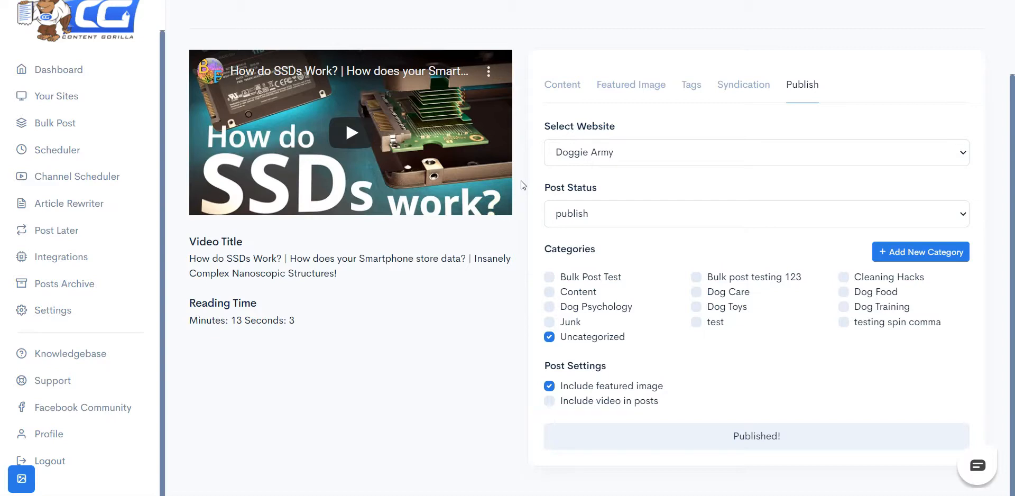
scroll(522, 185, up, 1)
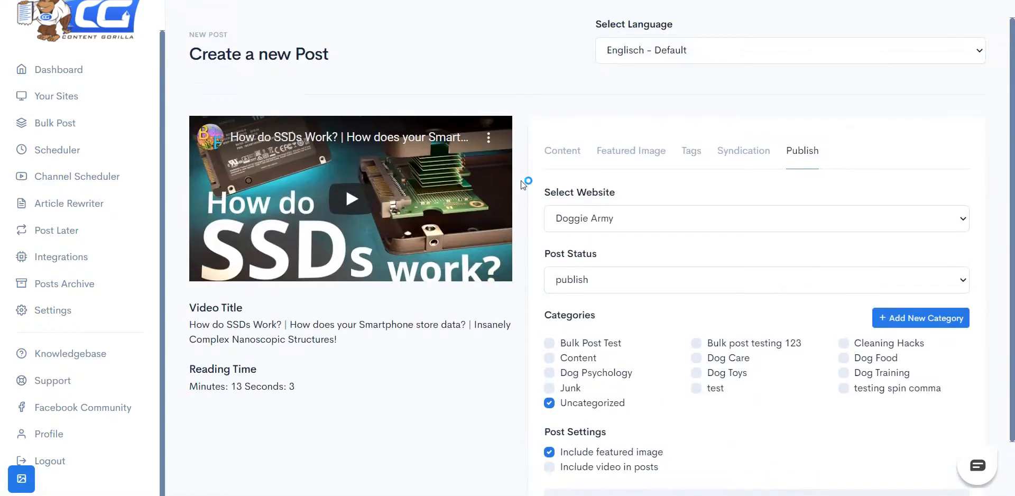